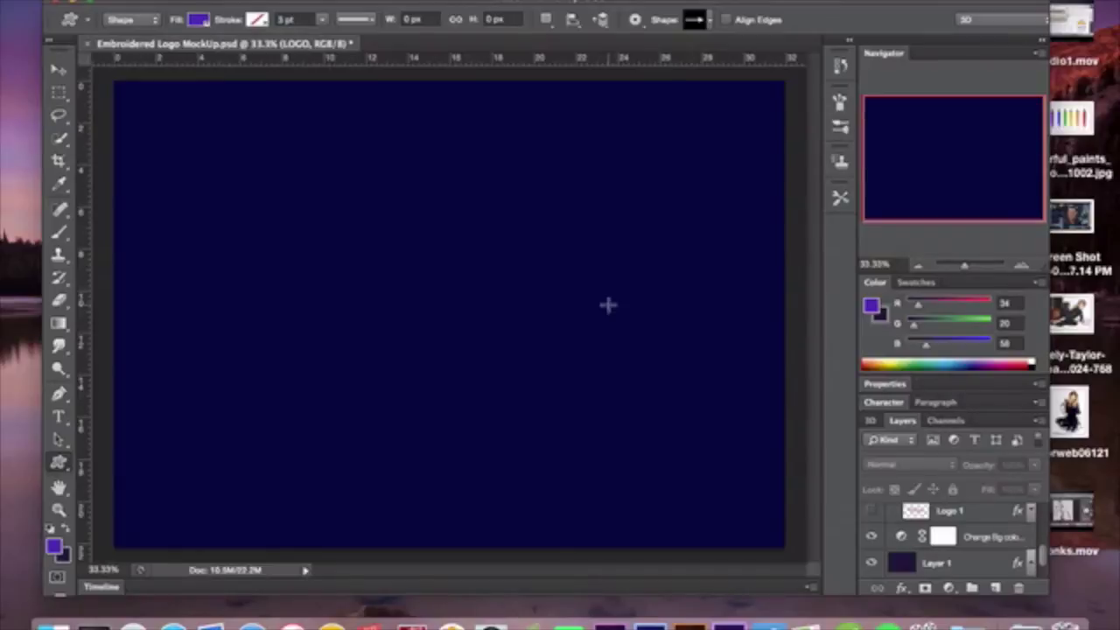
- Inspect the Color Overlay colour in the layer style of Layer 1 and accept it as it is
scroll(915, 560, "down", 2)
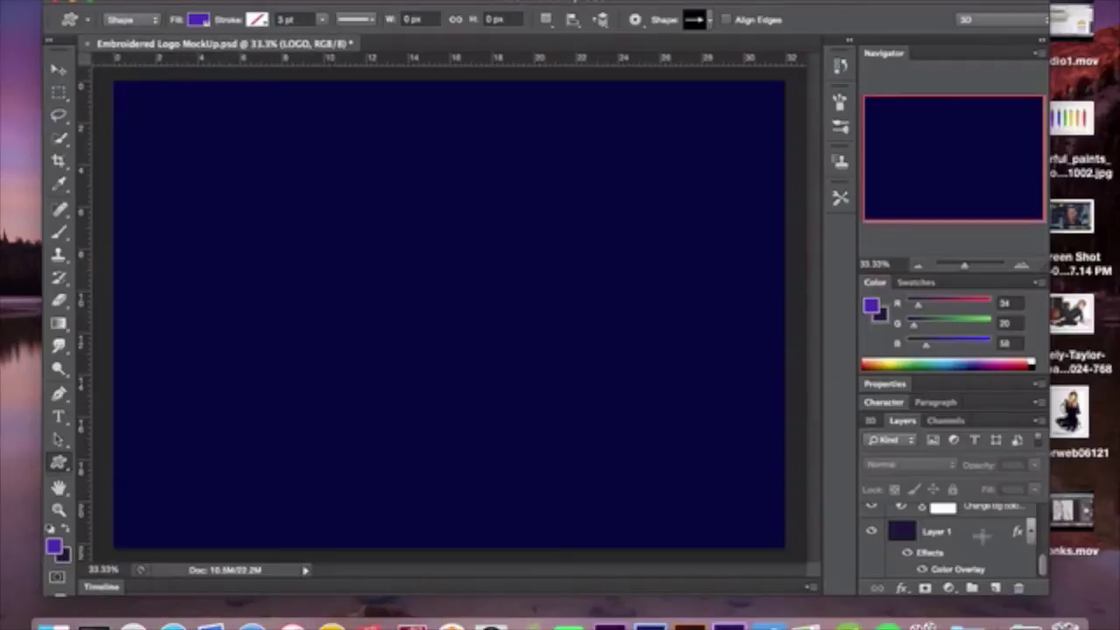
scroll(982, 536, "up", 2)
scroll(982, 535, "down", 2)
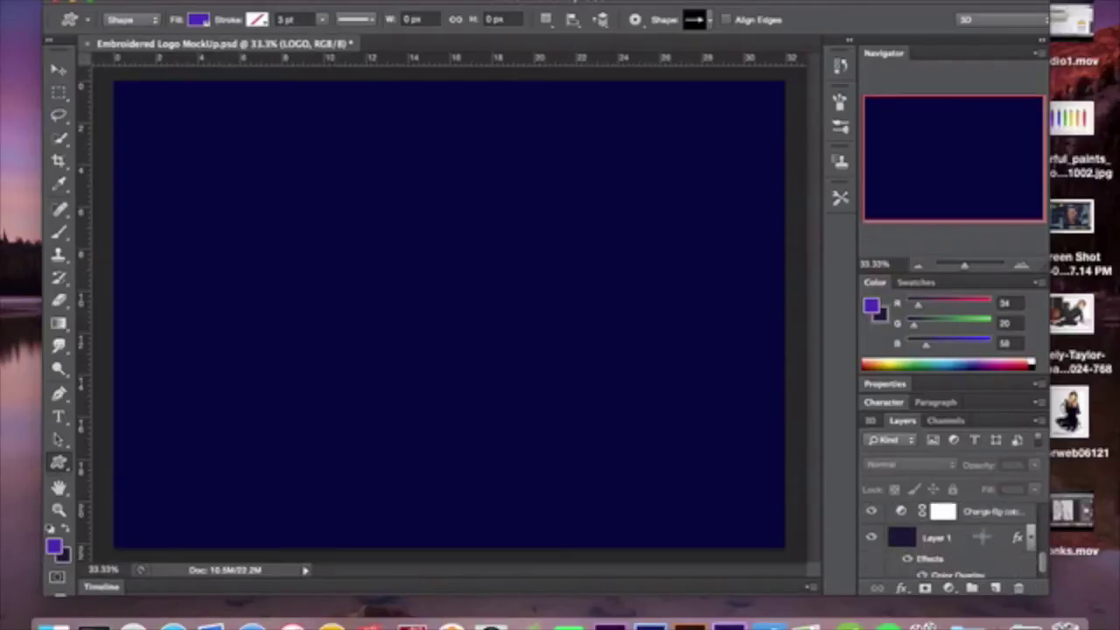
double_click(982, 536)
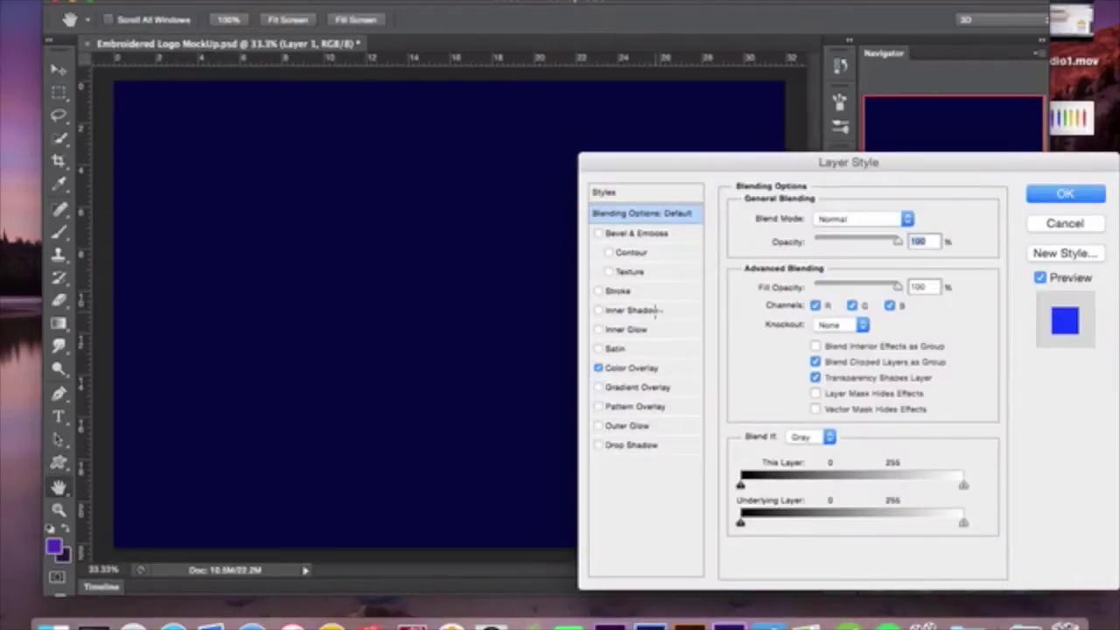
left_click(681, 367)
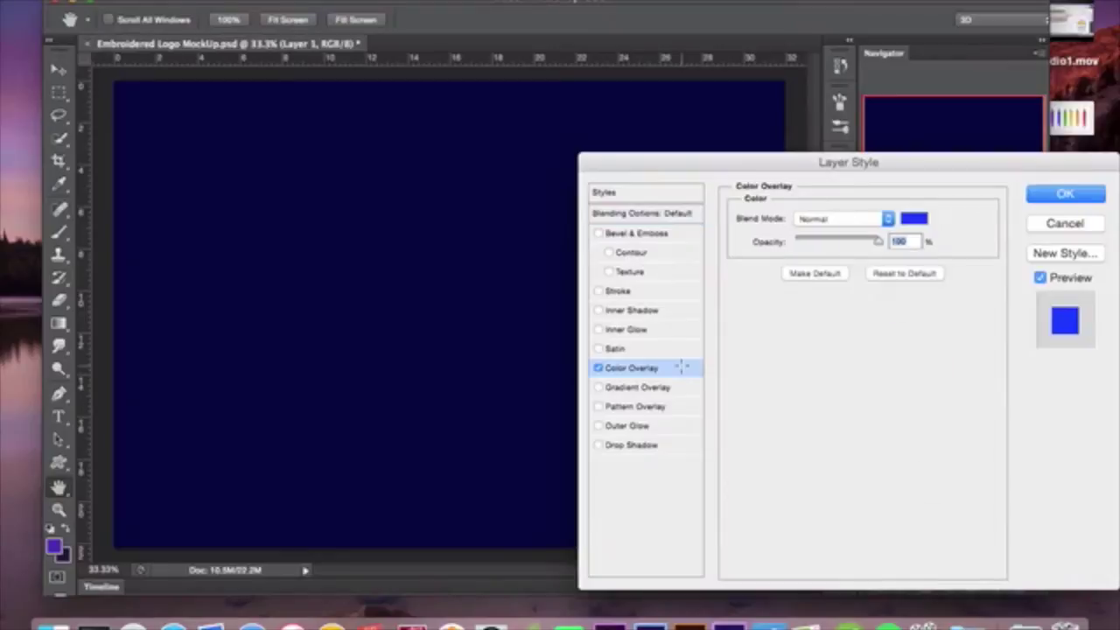
left_click(915, 219)
left_click(1029, 164)
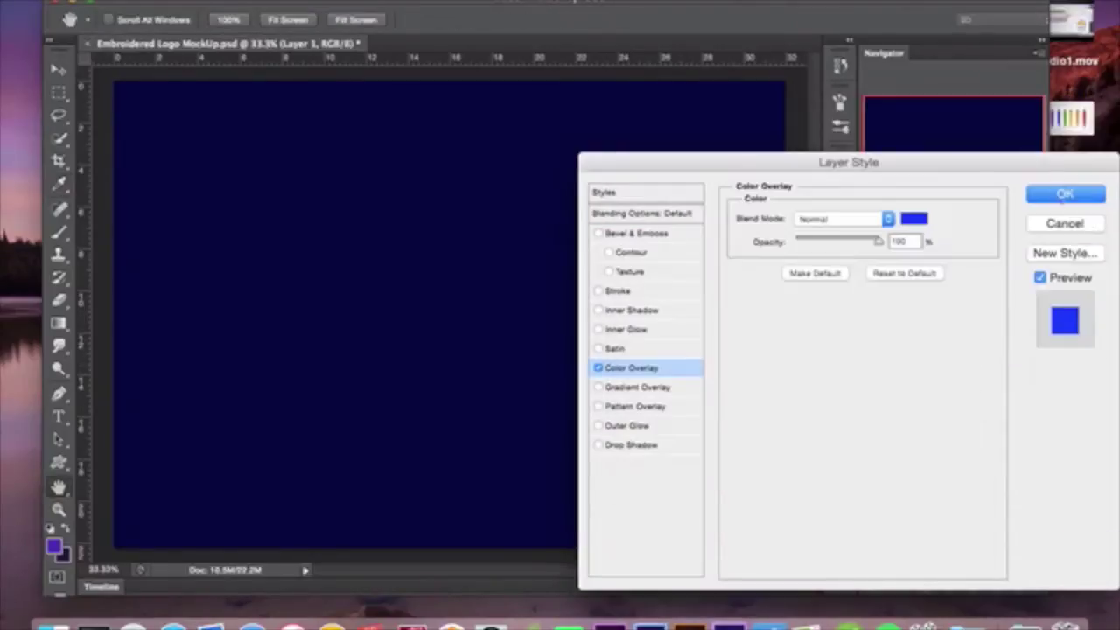
left_click(1063, 193)
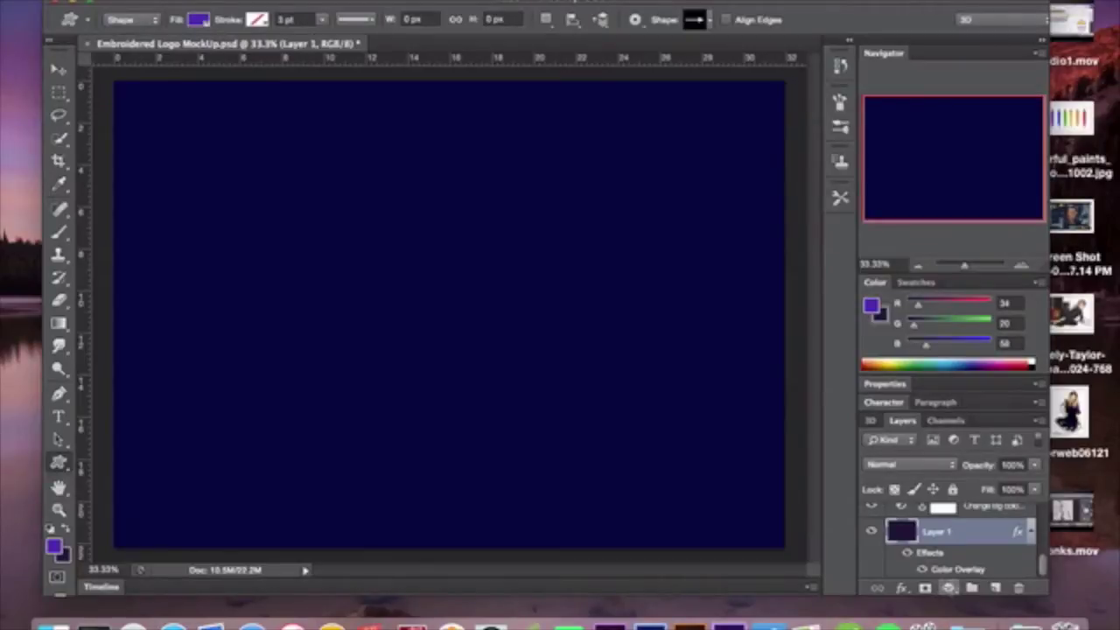
- Review the available adjustment layer types and check the photo filter colour of the "Change Bg color here" layer
left_click(950, 588)
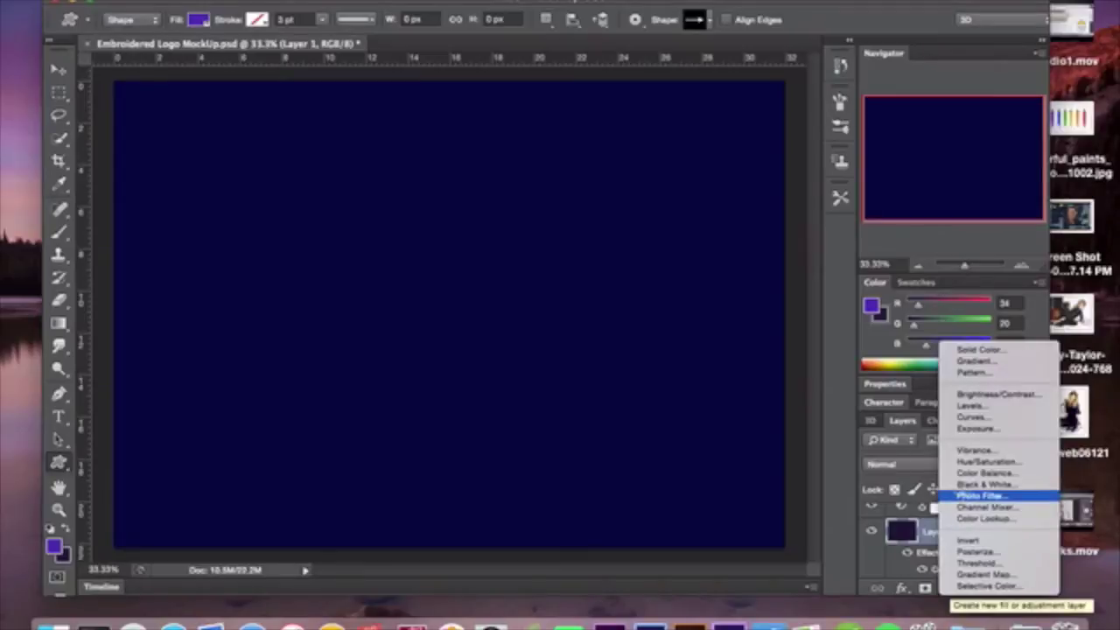
left_click(867, 560)
scroll(907, 567, "up", 2)
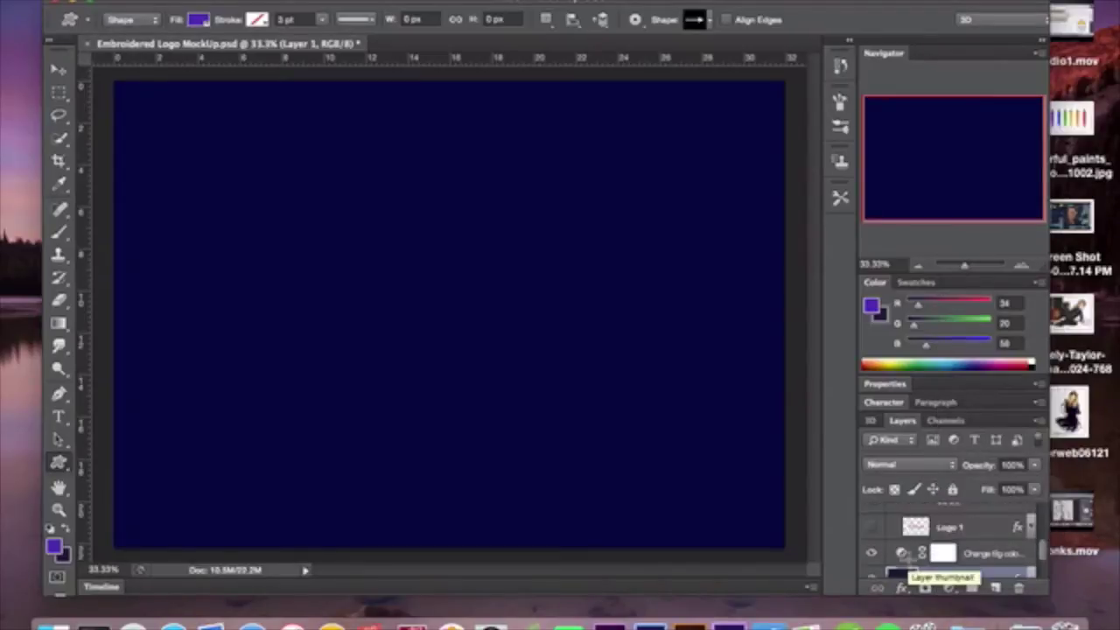
left_click(903, 555)
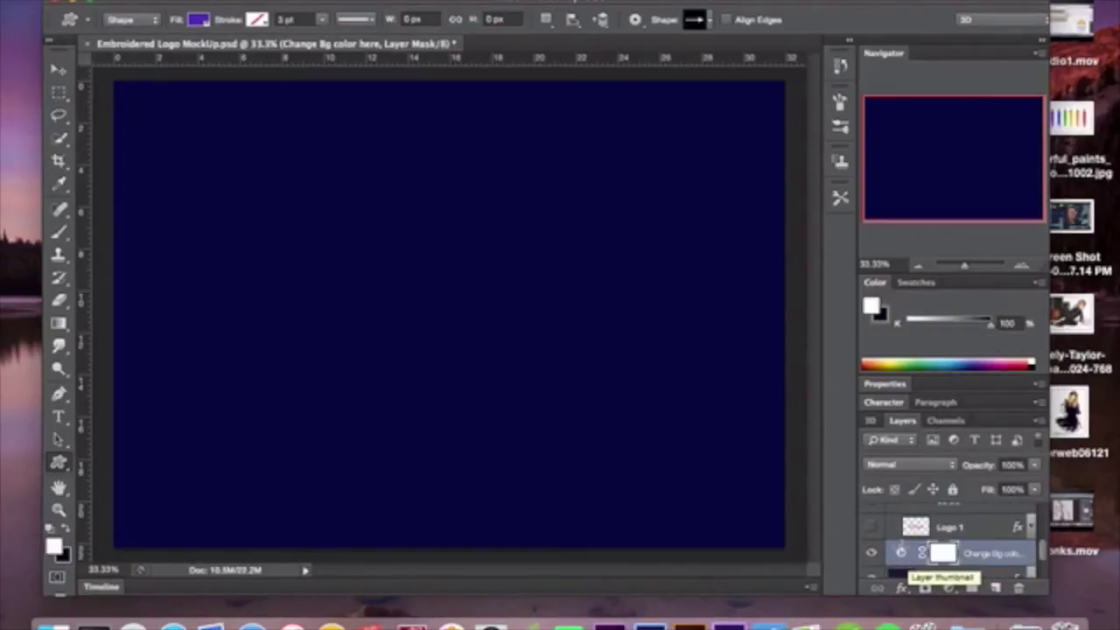
left_click(902, 553)
left_click(924, 447)
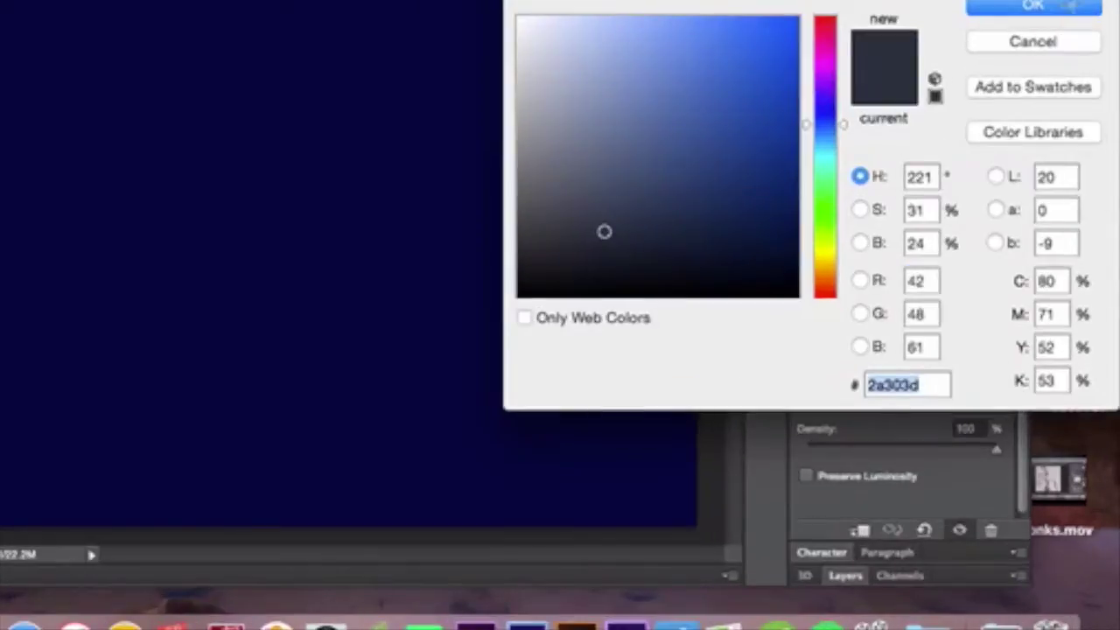
left_click(1063, 6)
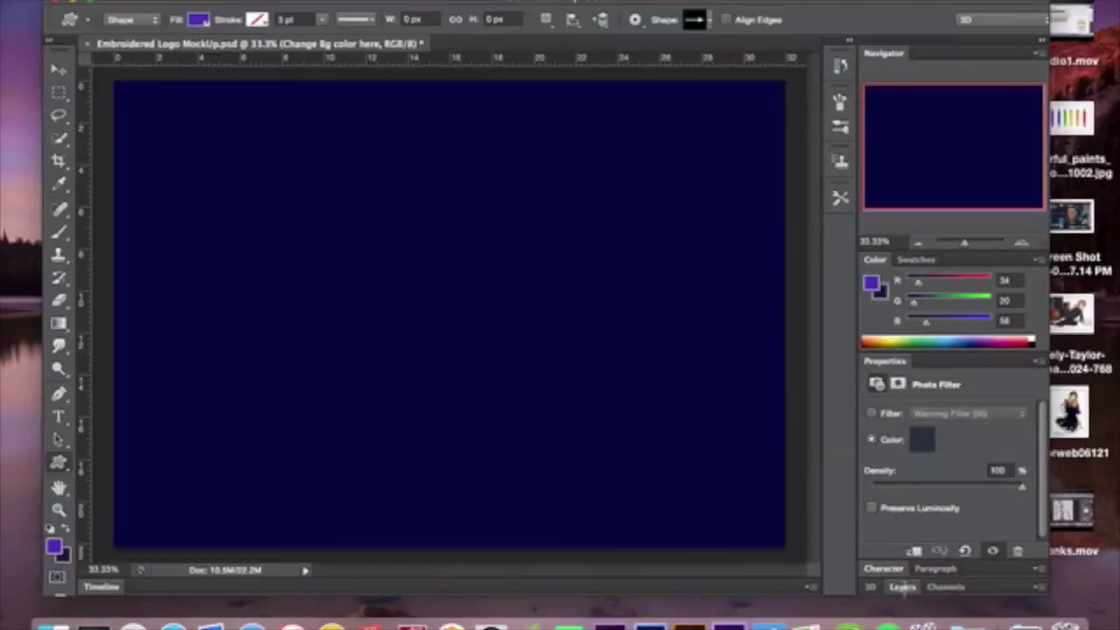
left_click(845, 575)
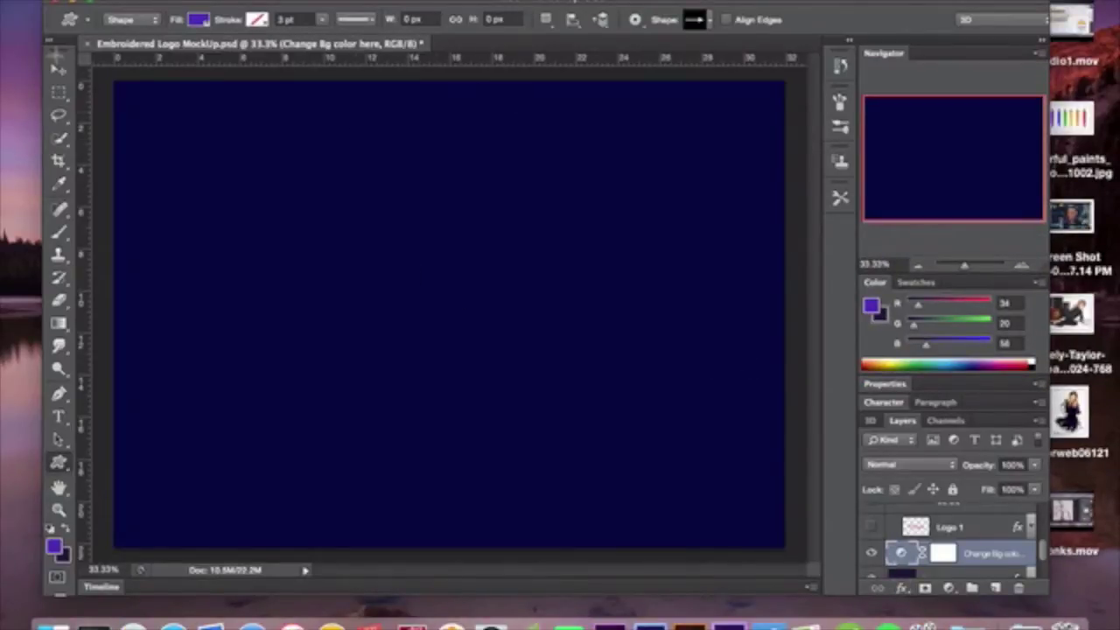
- Preview the Logo 1 layer briefly, hide it again and show both LOGO text layers
left_click(58, 70)
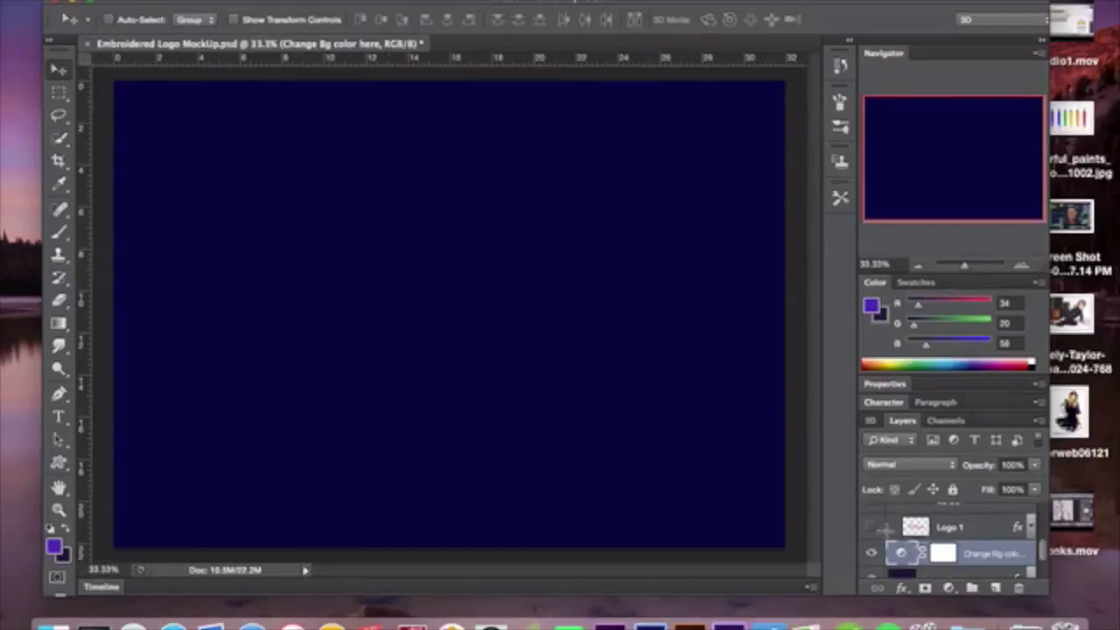
scroll(886, 526, "up", 2)
left_click(871, 567)
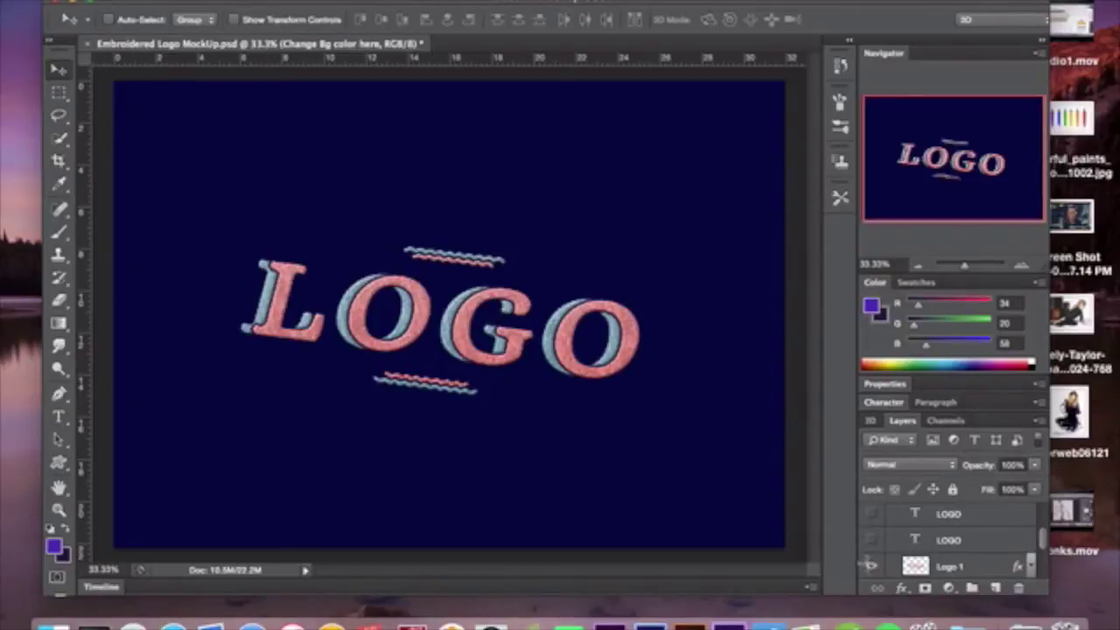
left_click(871, 567)
left_click(872, 540)
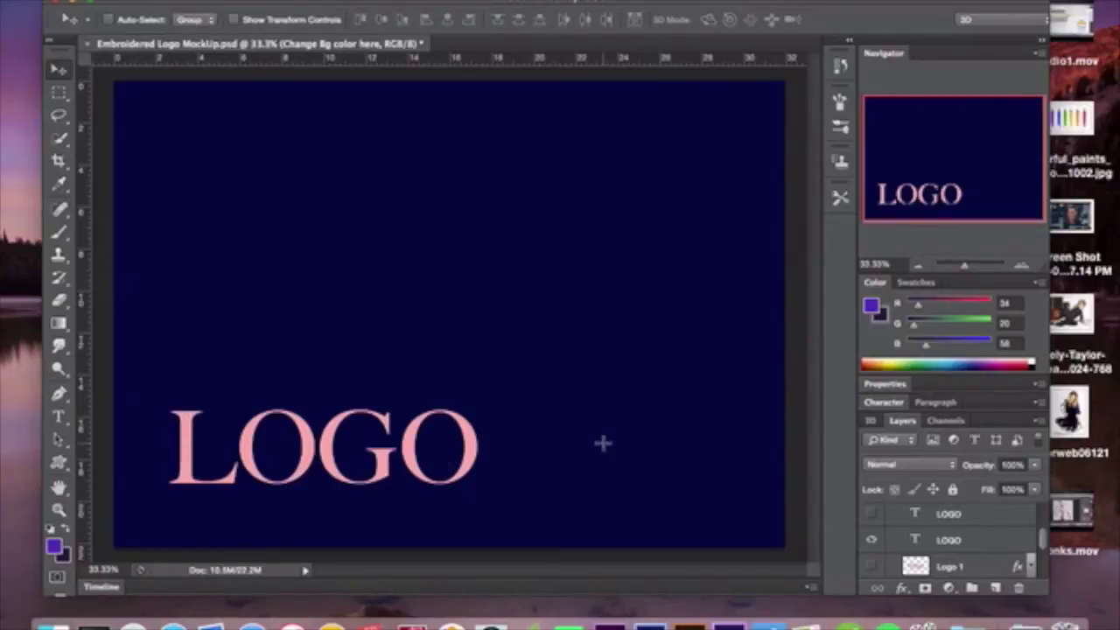
left_click(871, 513)
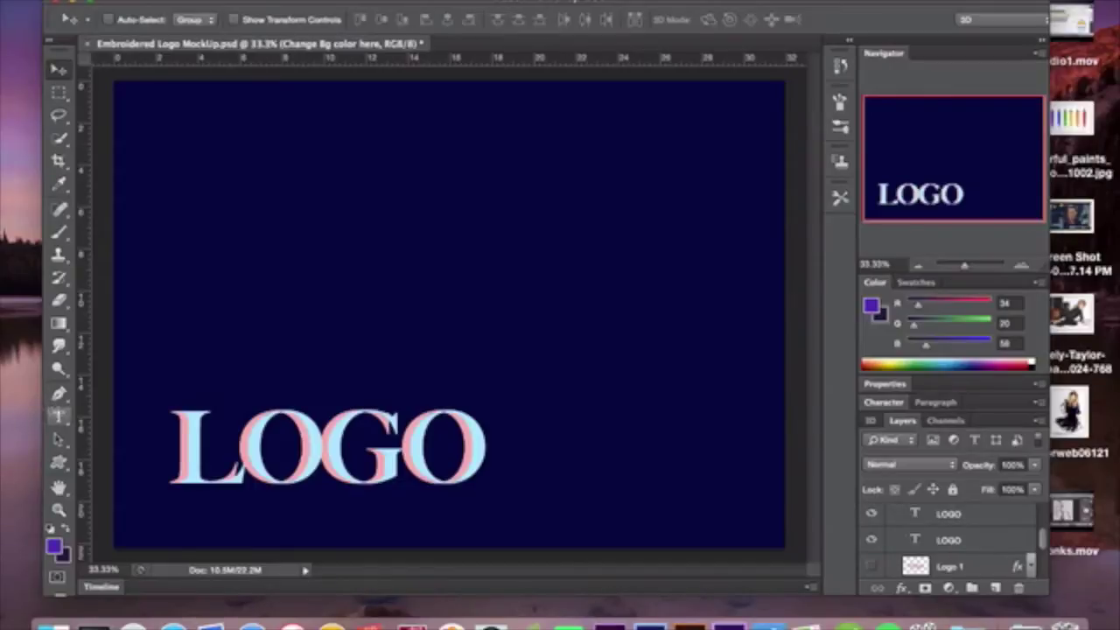
- Delete both LOGO text layers and make the Logo 1 layer visible
left_click(58, 416)
left_click(220, 436)
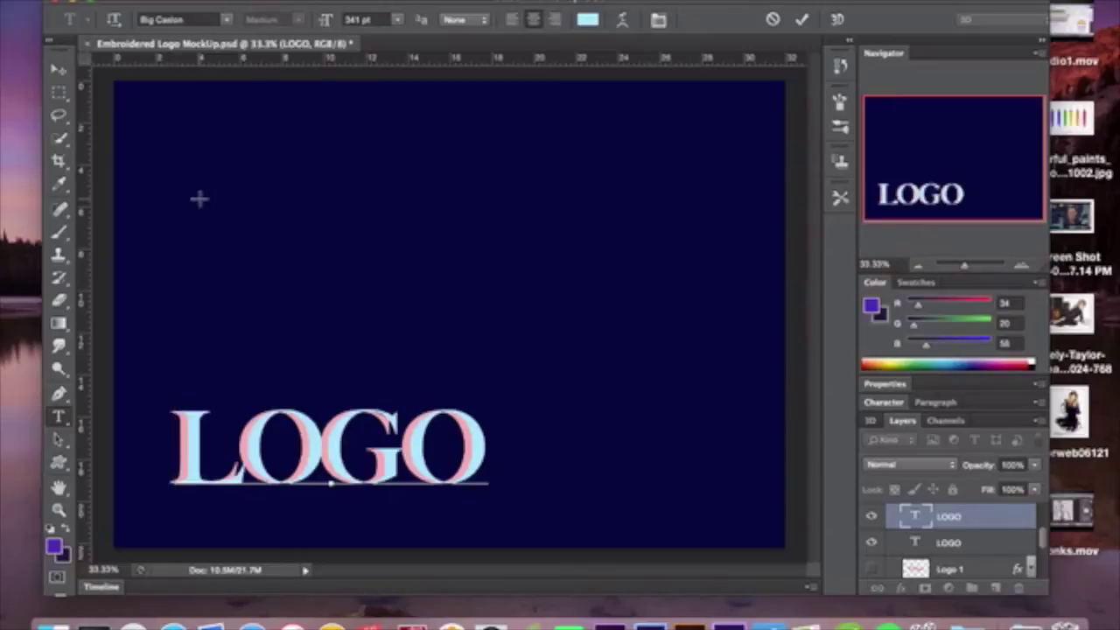
left_click(58, 69)
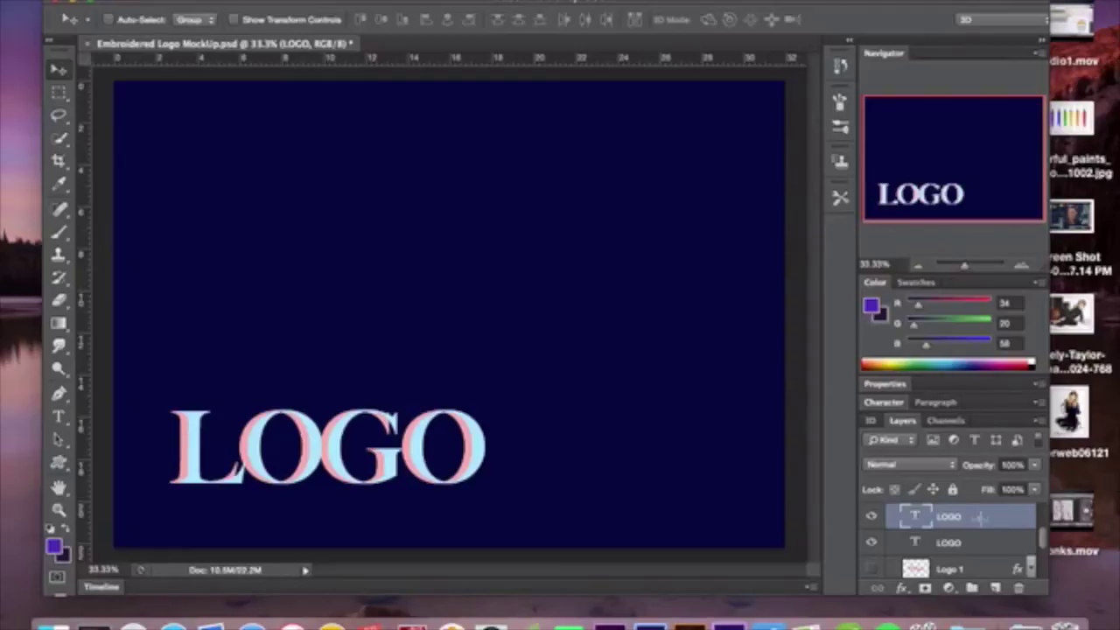
key("BackSpace")
key("BackSpace")
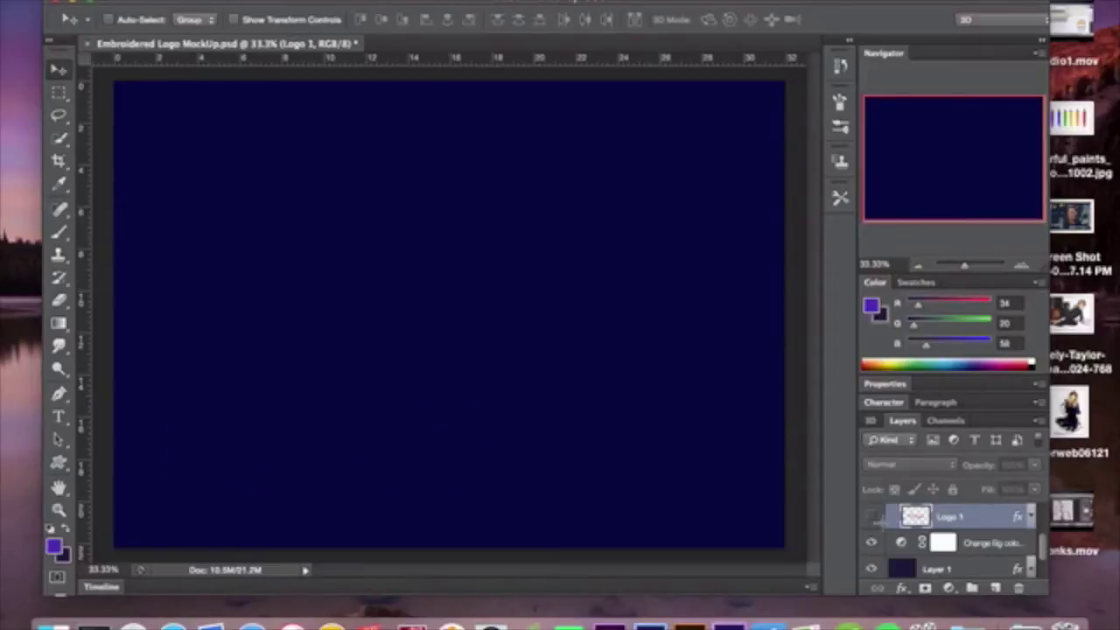
left_click(871, 517)
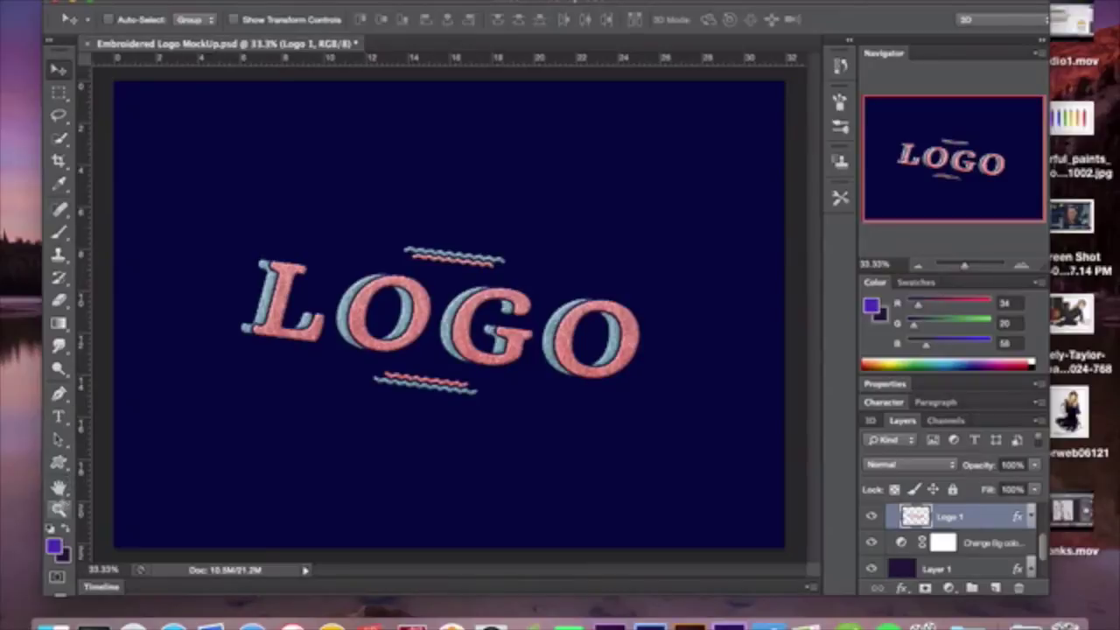
- Activate the Custom Shape tool and look through its shape picker and the list of loadable shape sets
left_click(59, 462)
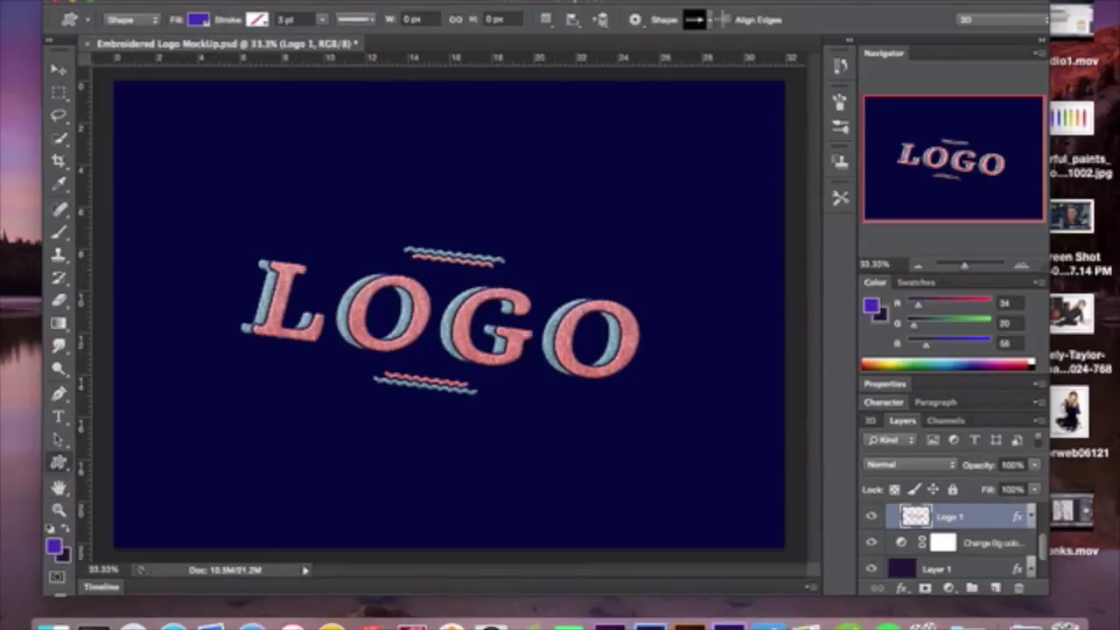
left_click(710, 20)
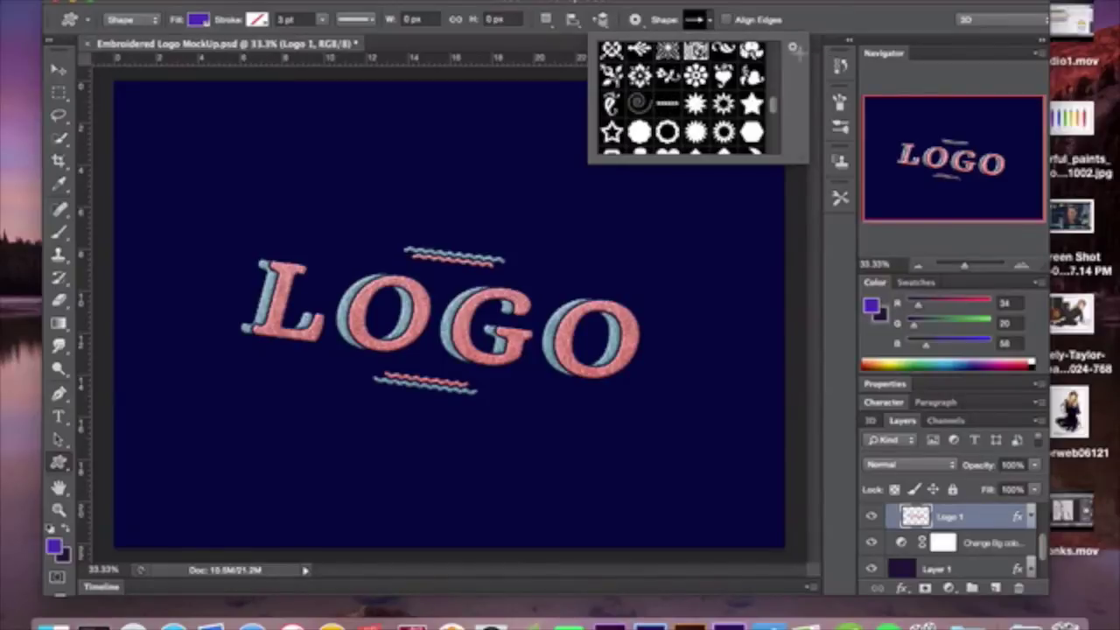
left_click(793, 47)
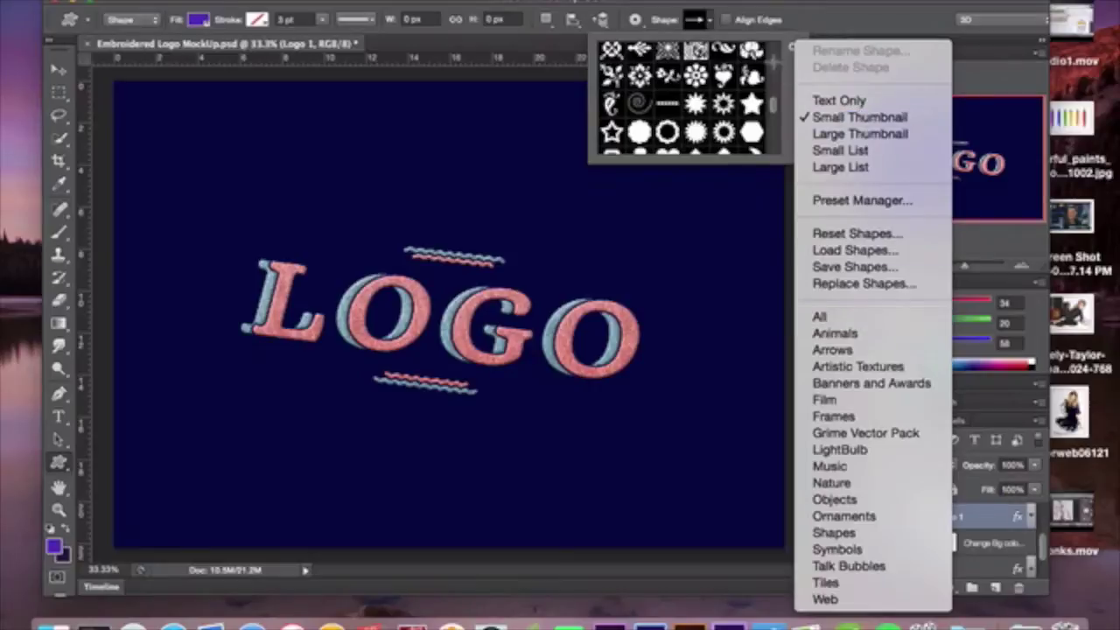
left_click(790, 75)
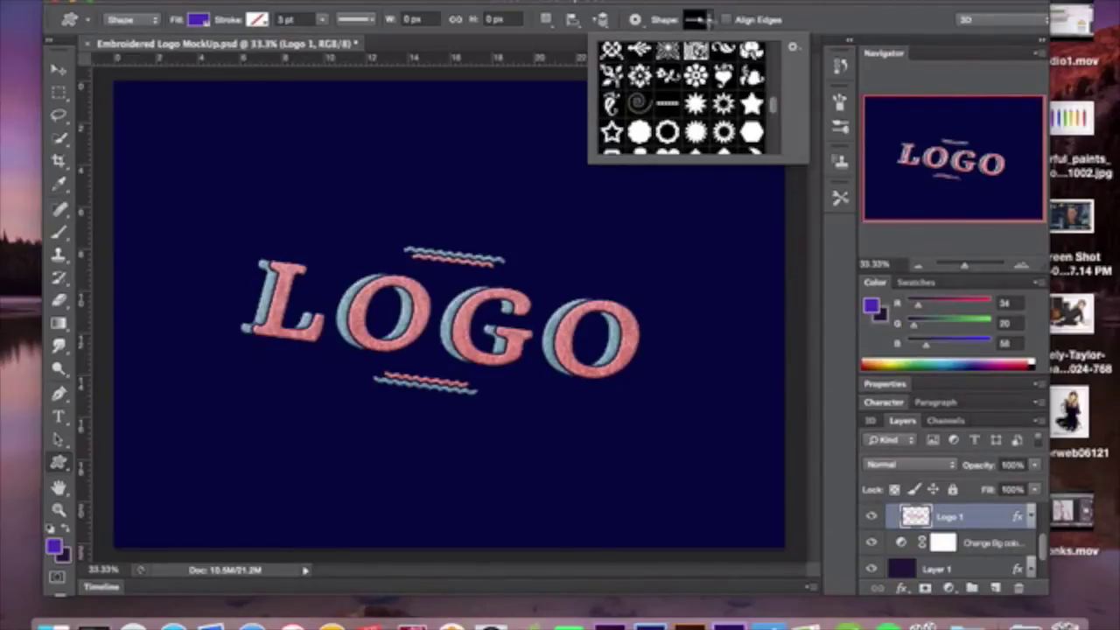
left_click(707, 19)
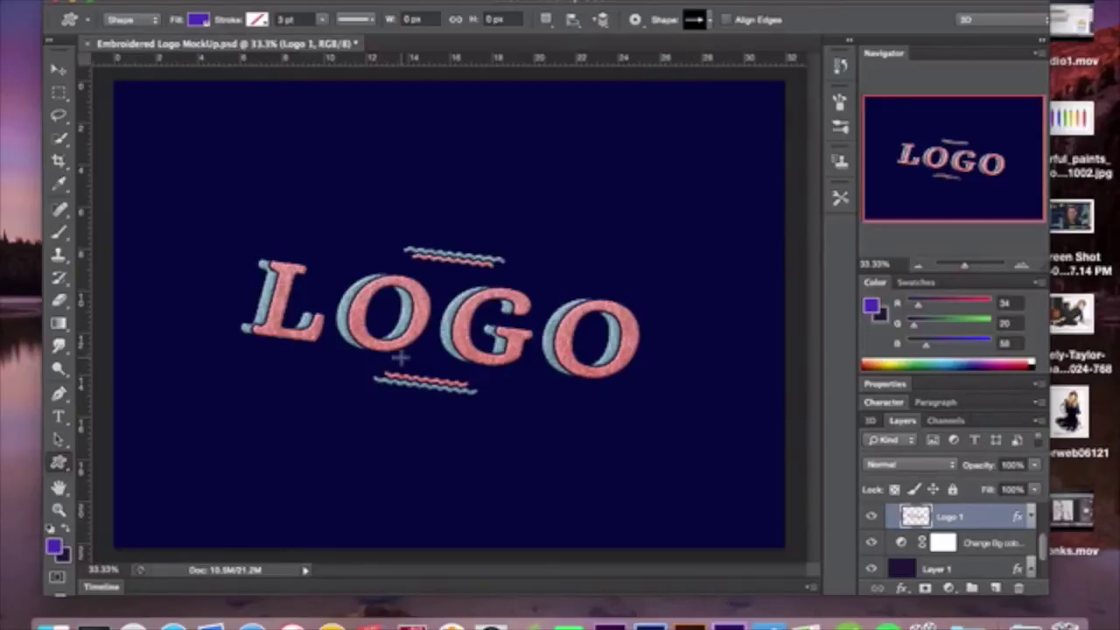
- Open the layer style of Logo 1 and examine its Bevel & Emboss settings
scroll(933, 528, "up", 2)
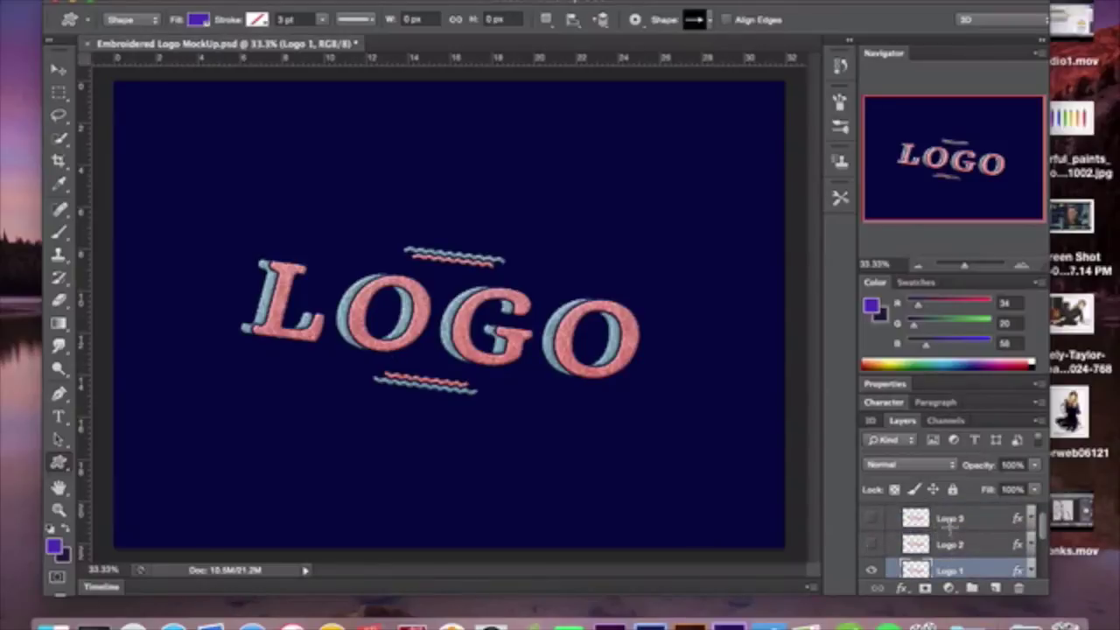
scroll(951, 526, "down", 1)
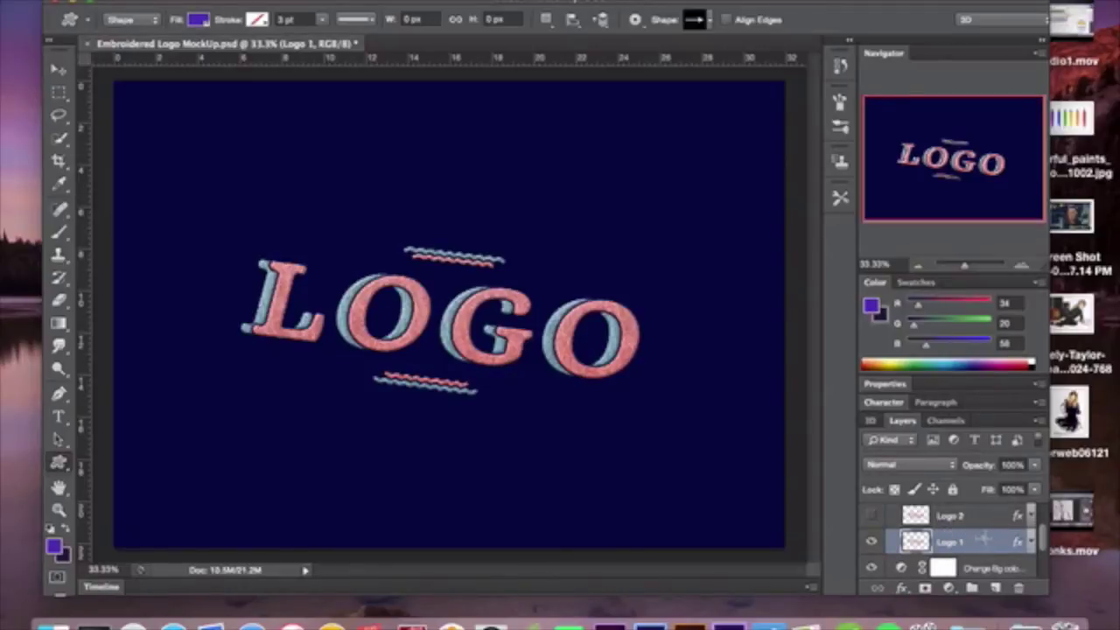
double_click(984, 542)
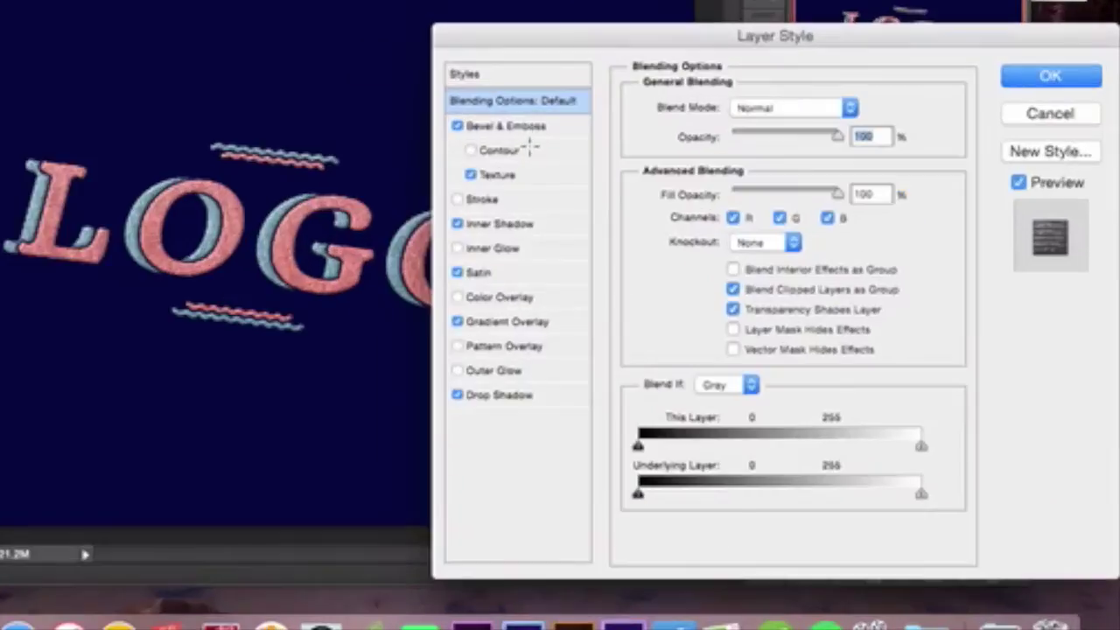
left_click(516, 126)
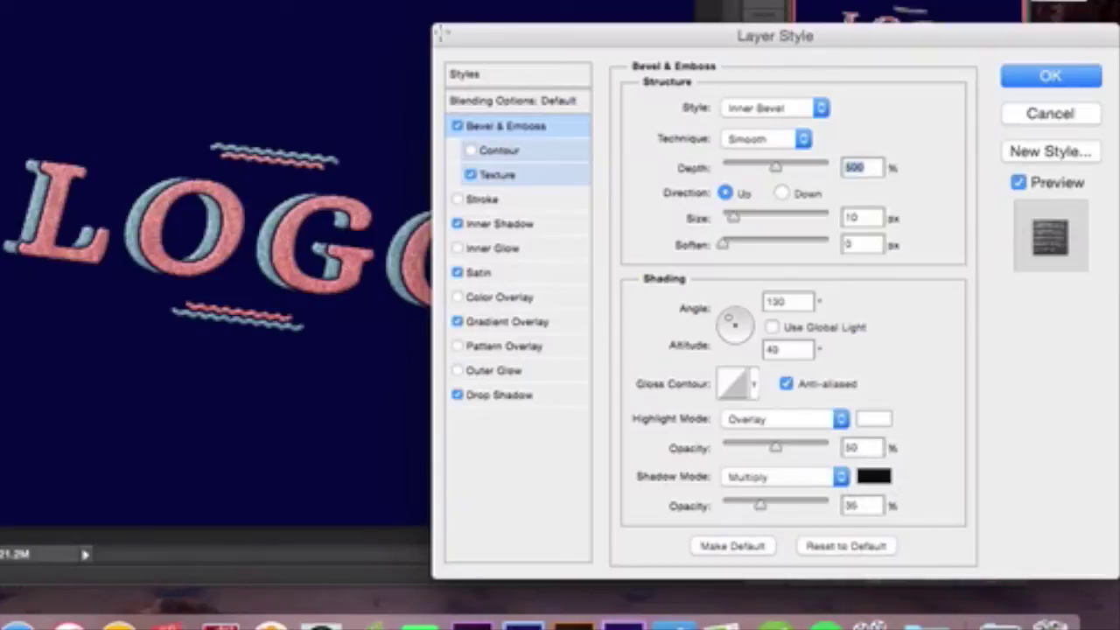
- Choose the Stich 5 pattern as the Bevel & Emboss texture of the Logo 1 layer
left_click(542, 170)
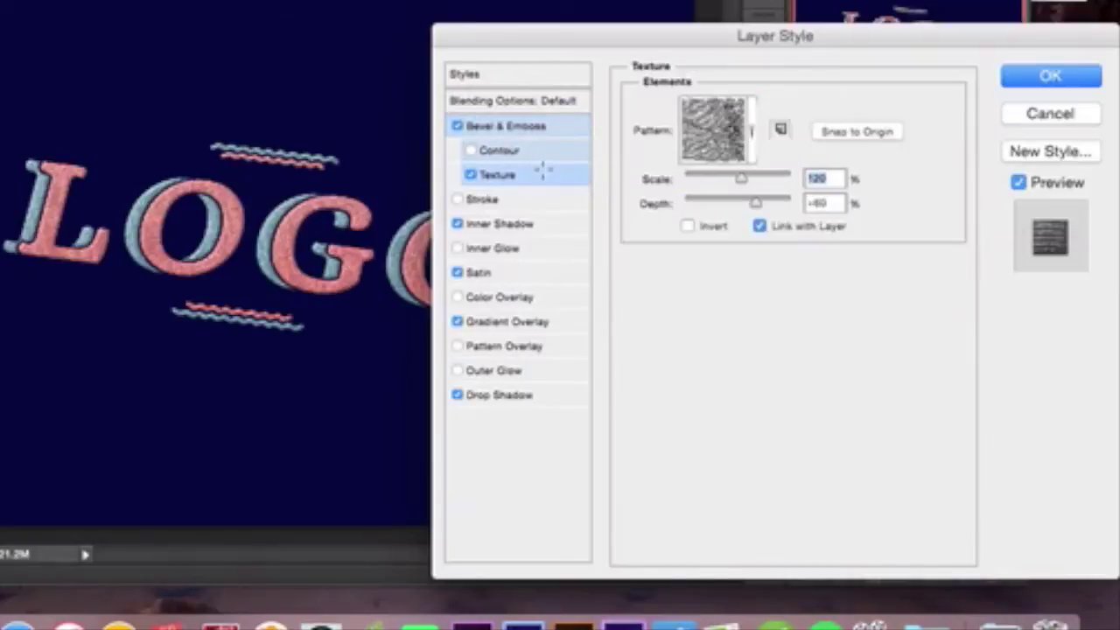
left_click(752, 131)
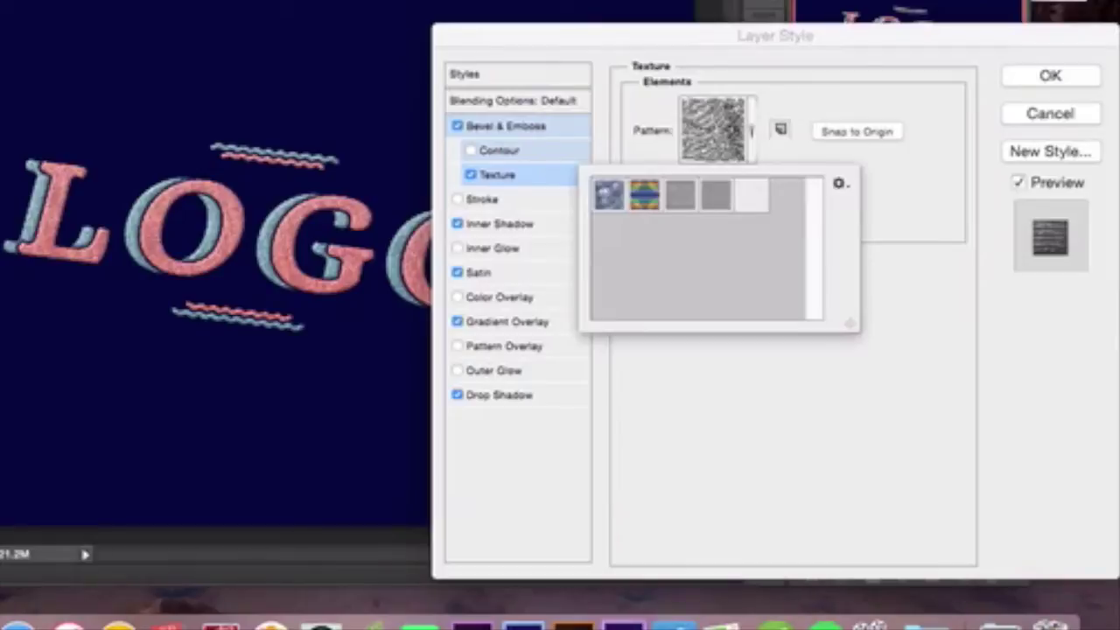
left_click(753, 130)
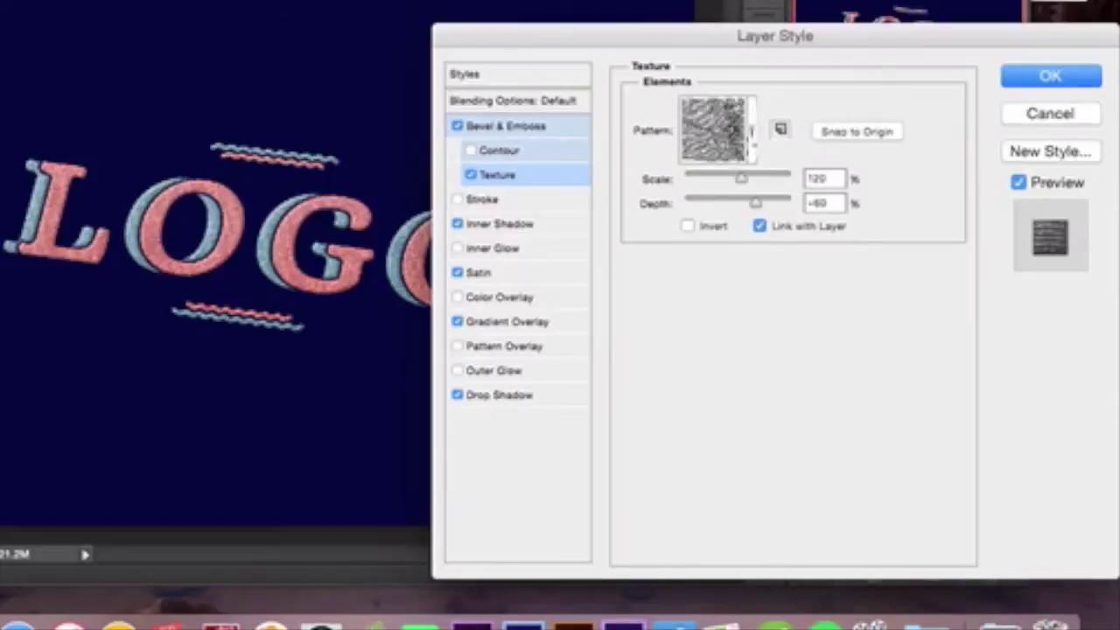
left_click(752, 131)
left_click(751, 131)
left_click(848, 131)
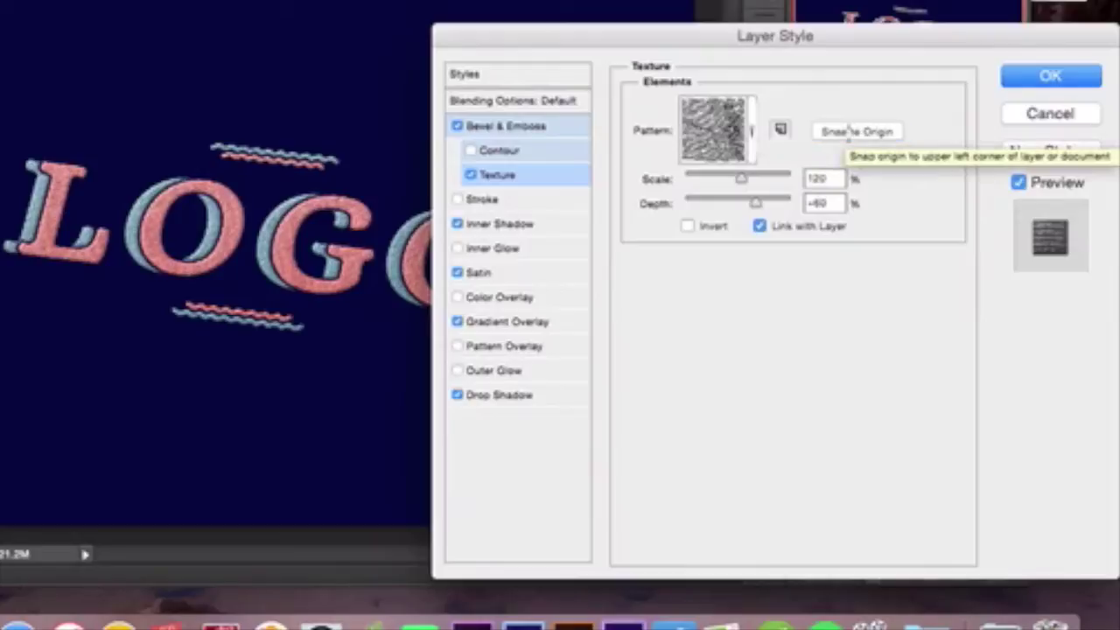
left_click(753, 132)
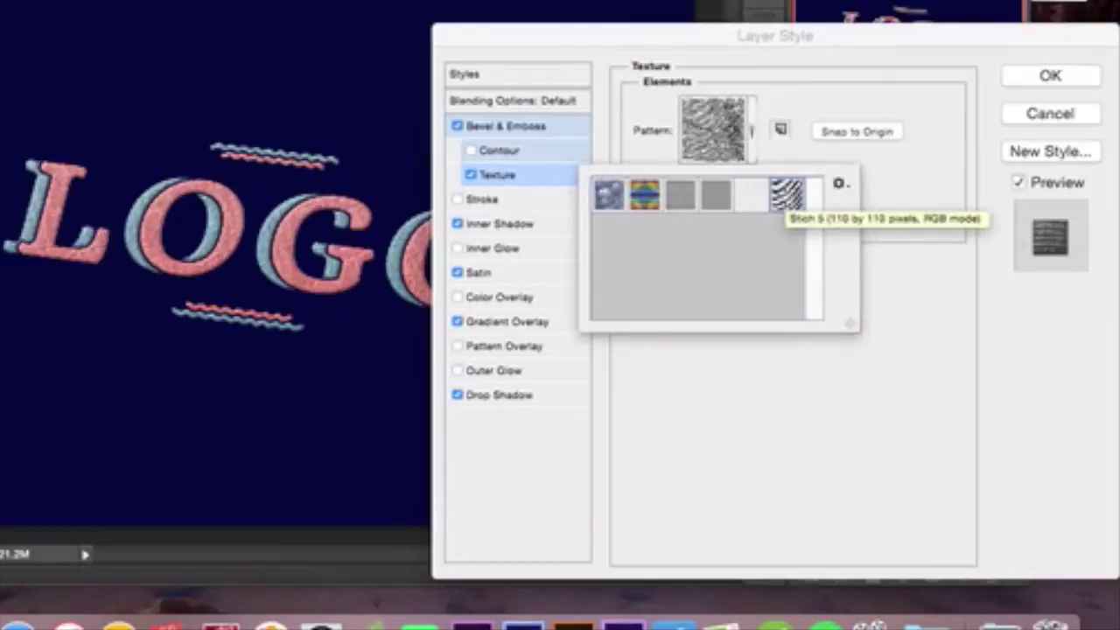
double_click(784, 194)
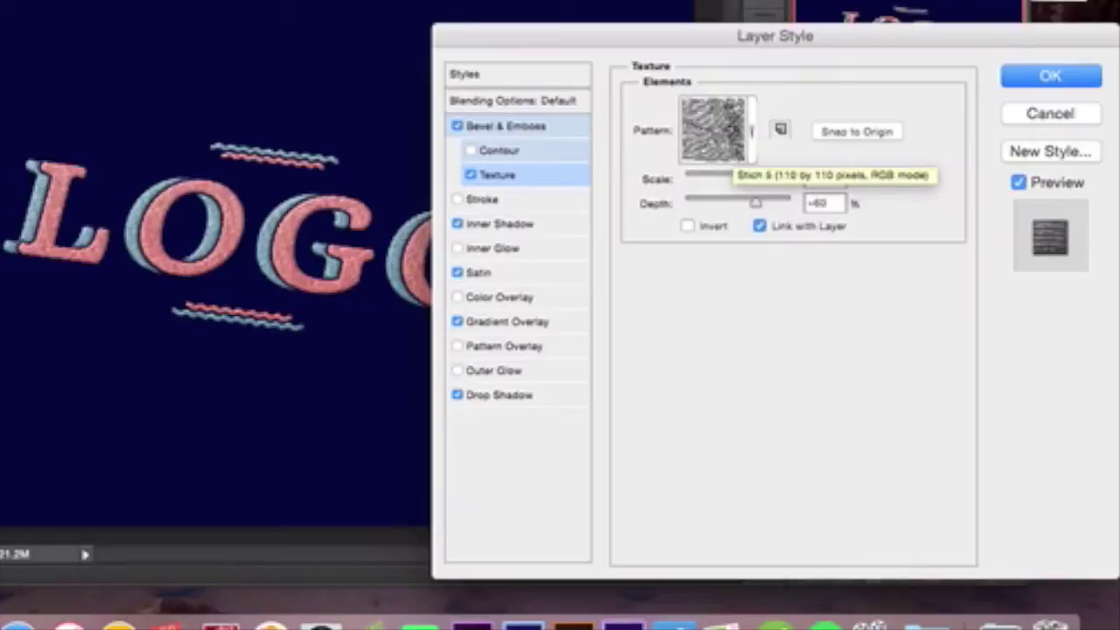
- Examine the Inner Shadow and Satin settings of the Logo 1 layer, including the Satin contour presets
left_click(503, 225)
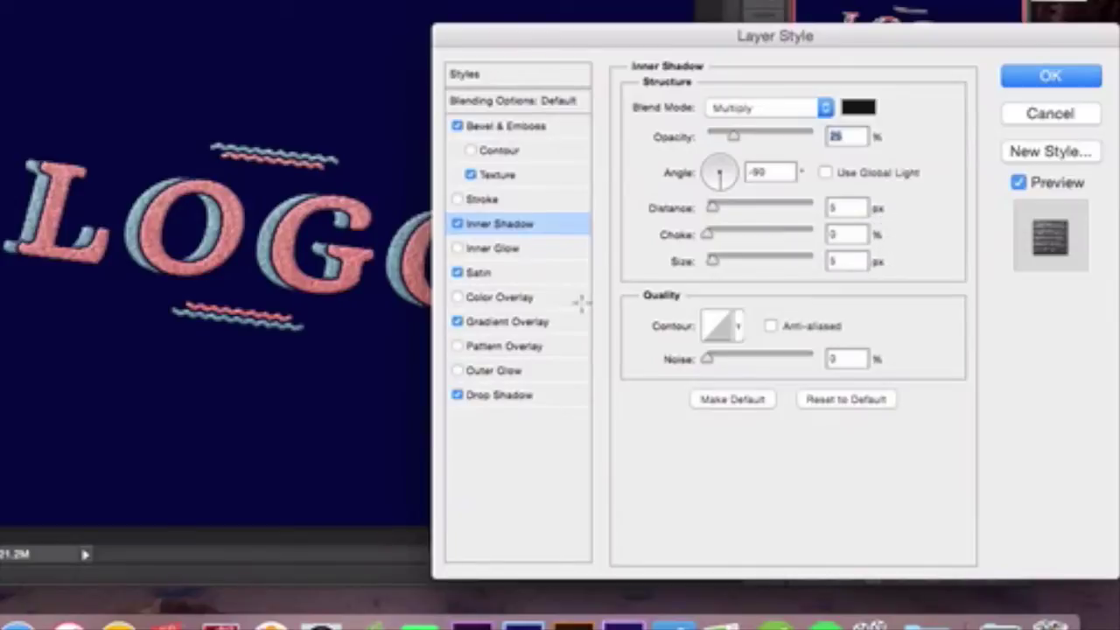
left_click(563, 277)
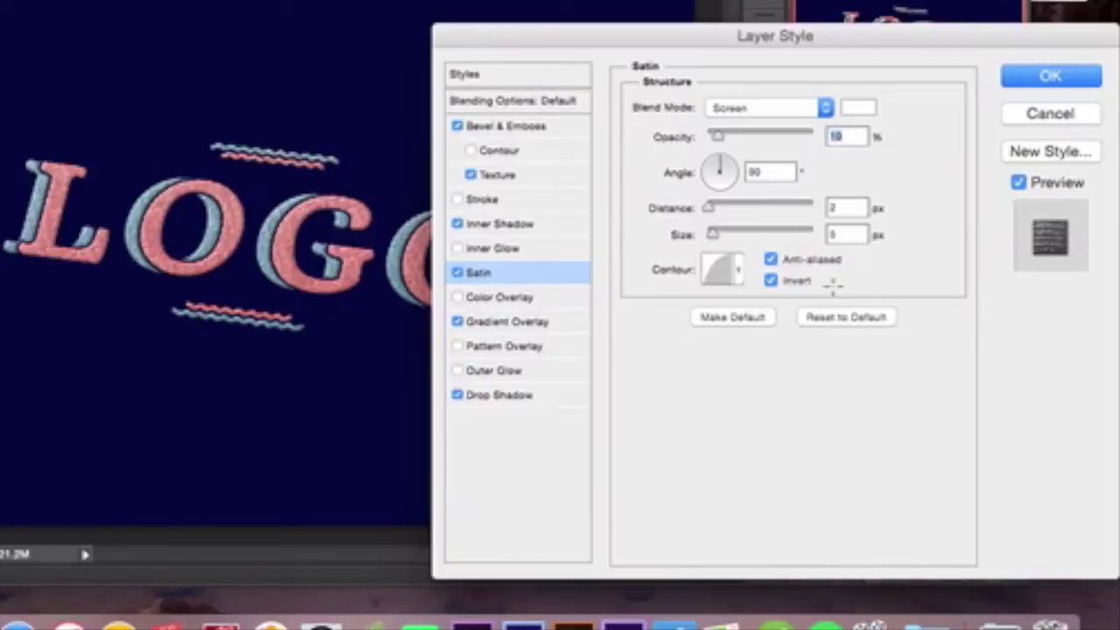
left_click(739, 271)
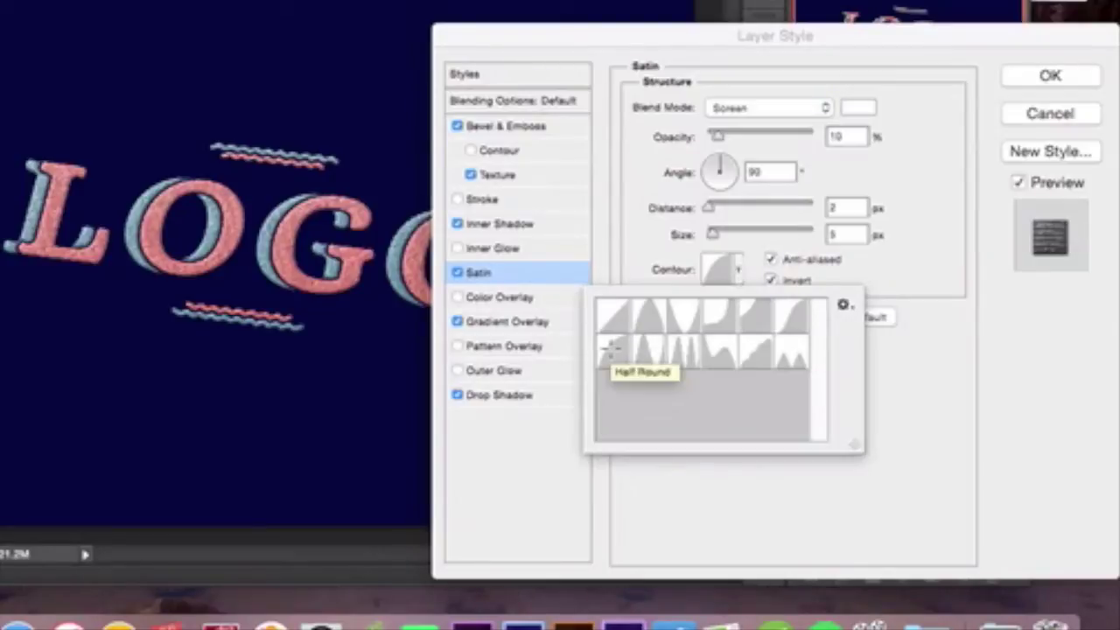
left_click(639, 253)
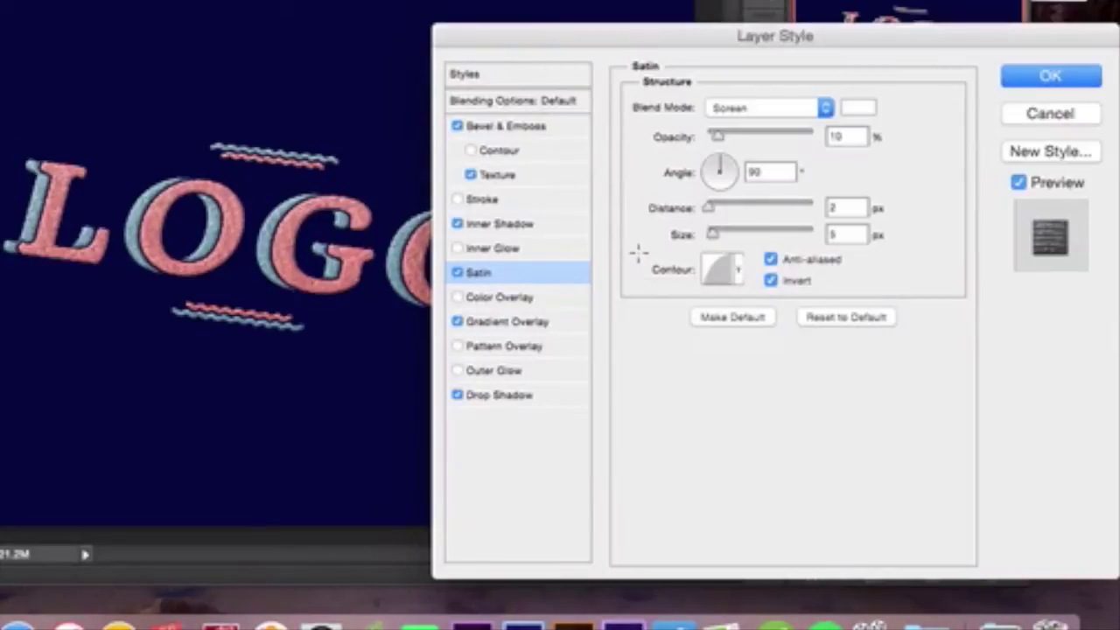
- Review the Gradient Overlay with its gradient and the Drop Shadow settings of Logo 1, and apply the layer style
left_click(519, 322)
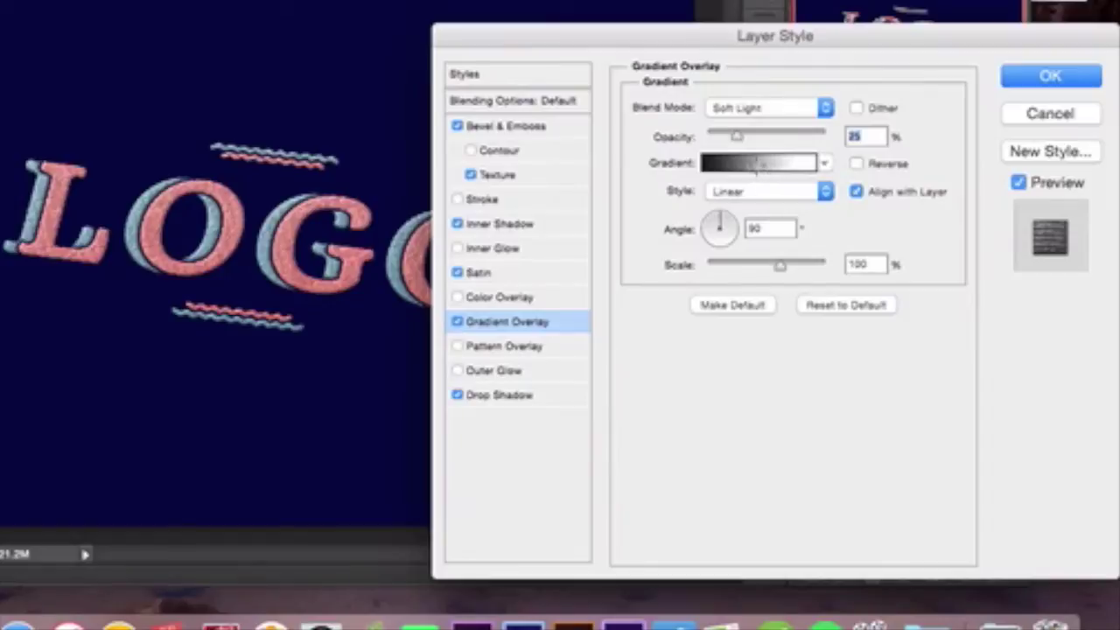
left_click(758, 164)
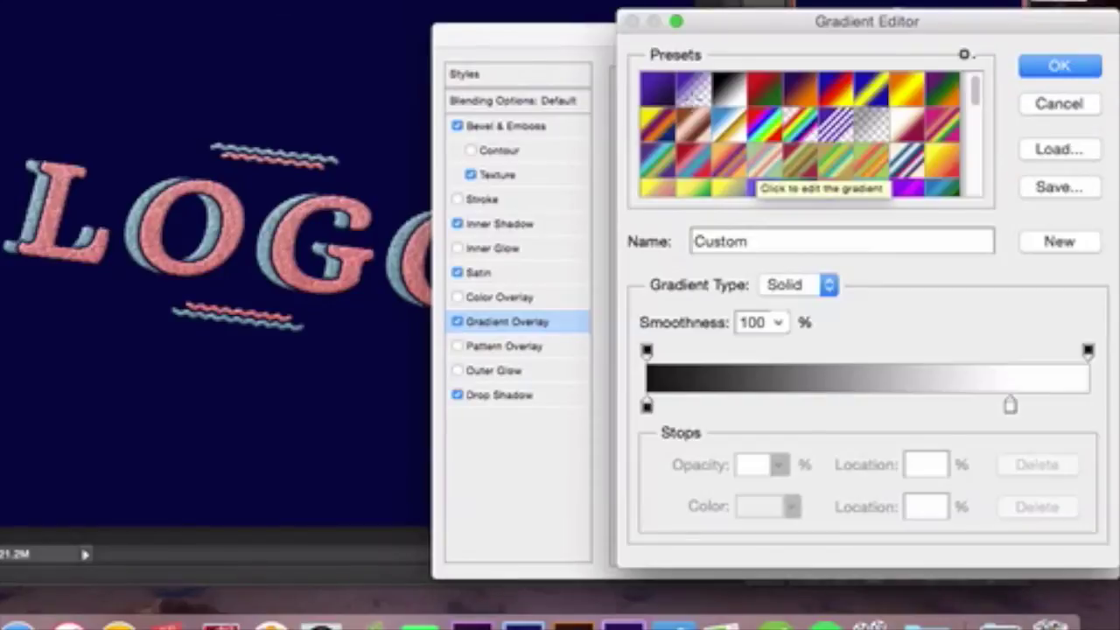
left_click(1061, 104)
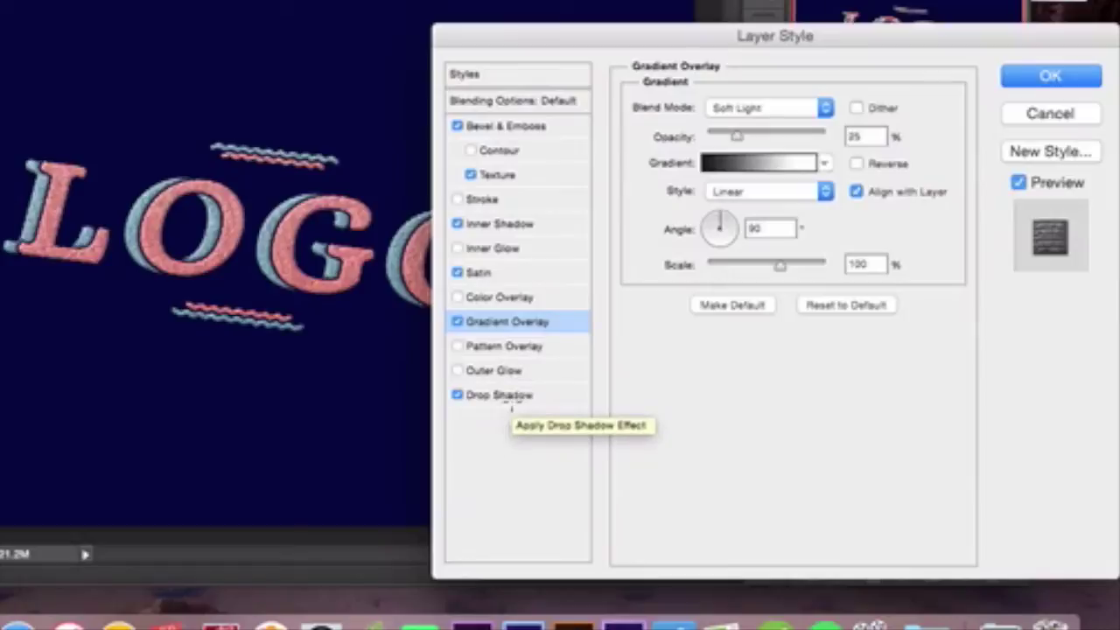
left_click(505, 395)
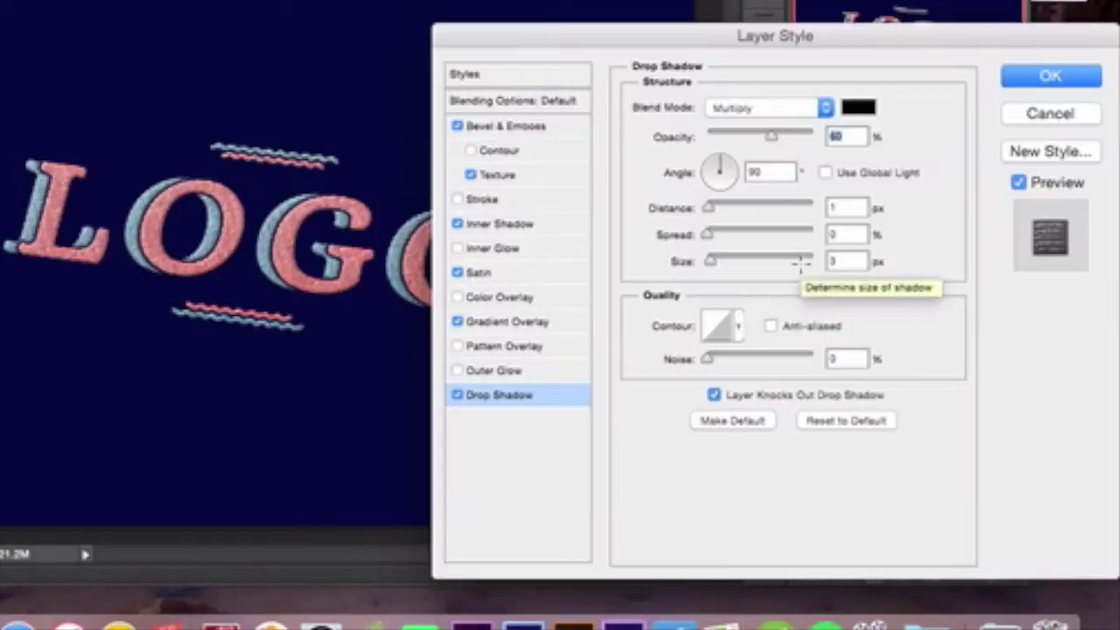
left_click(1070, 75)
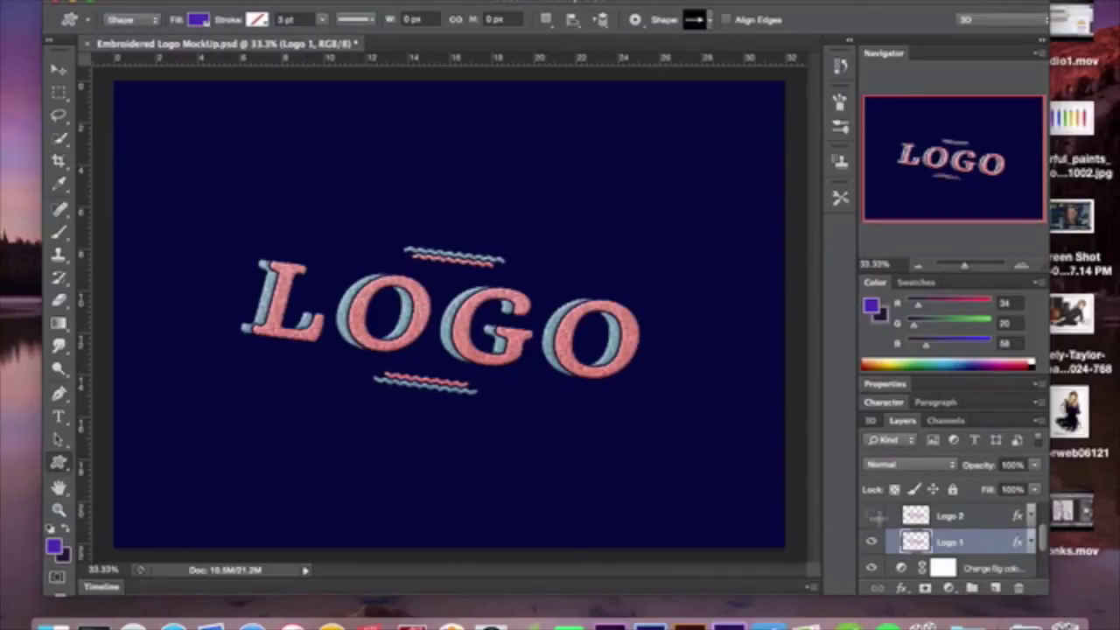
- Open the layer style of Logo 2 and examine its Bevel & Emboss settings and the gloss contour curve's peak point
double_click(987, 516)
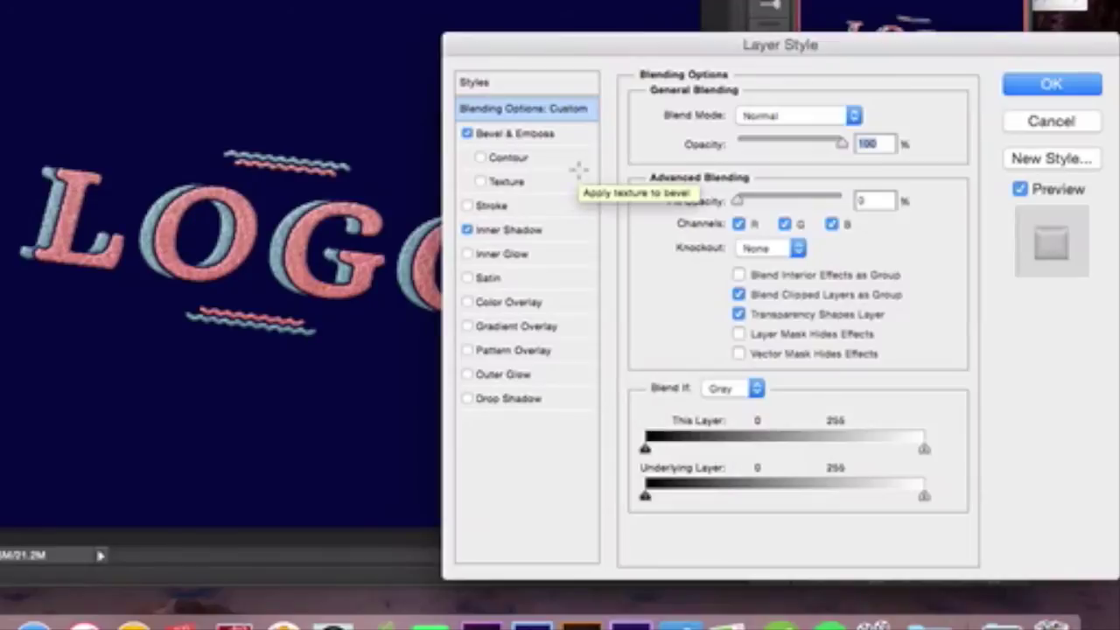
left_click(553, 133)
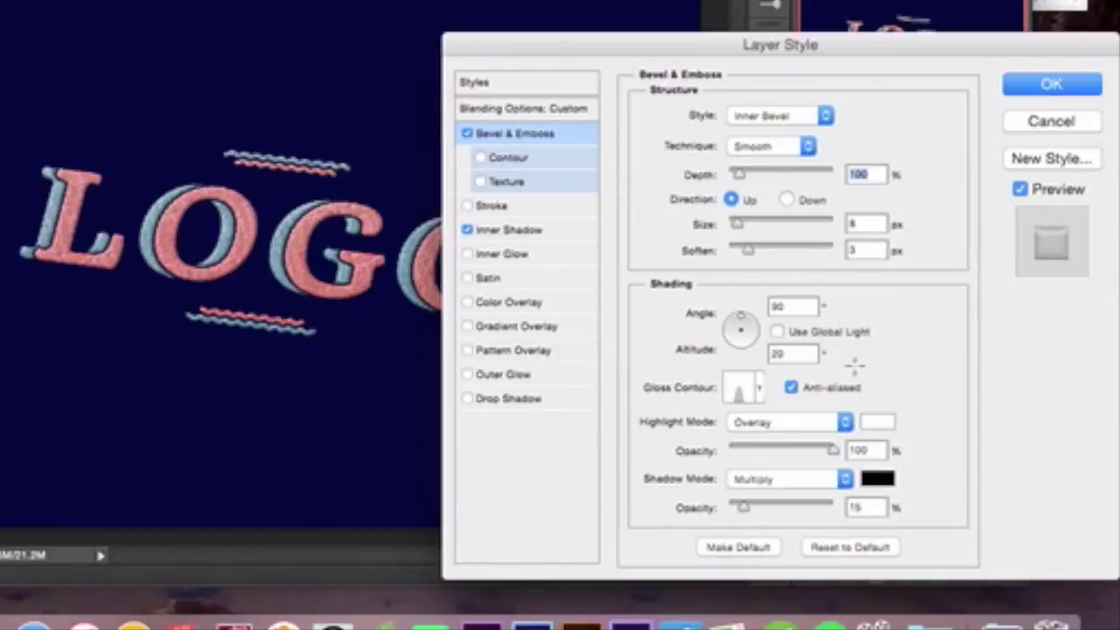
left_click(759, 388)
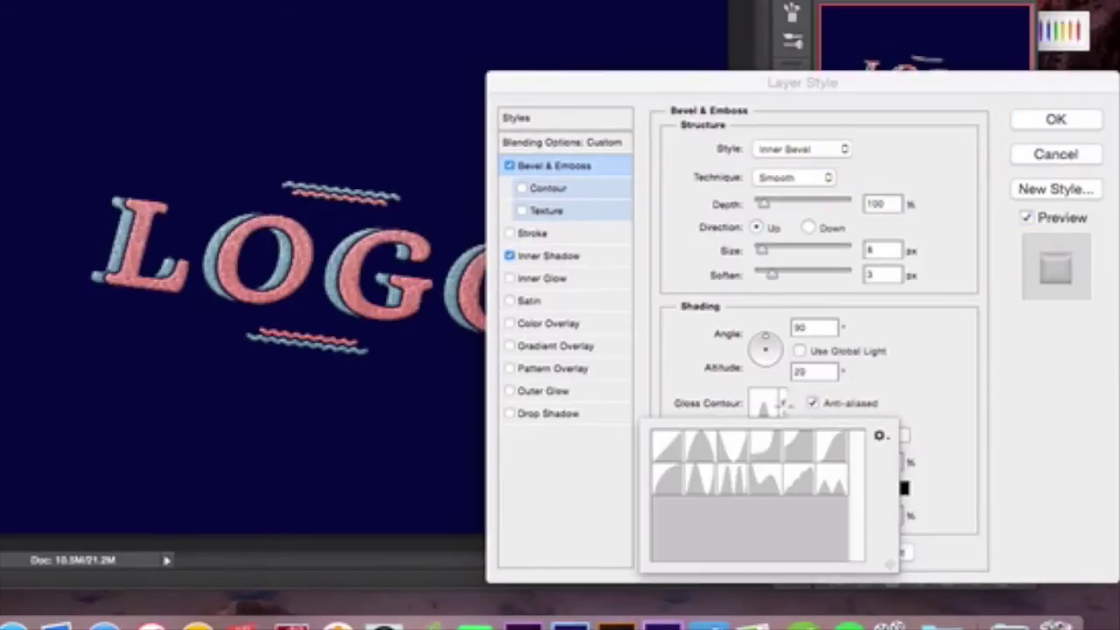
left_click(758, 389)
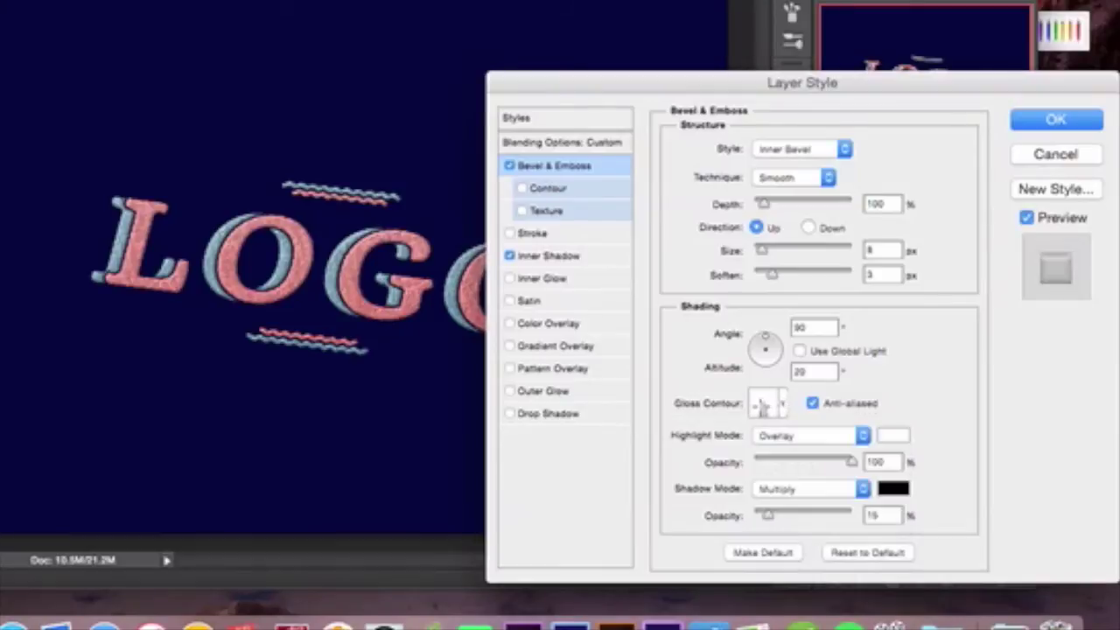
left_click(761, 405)
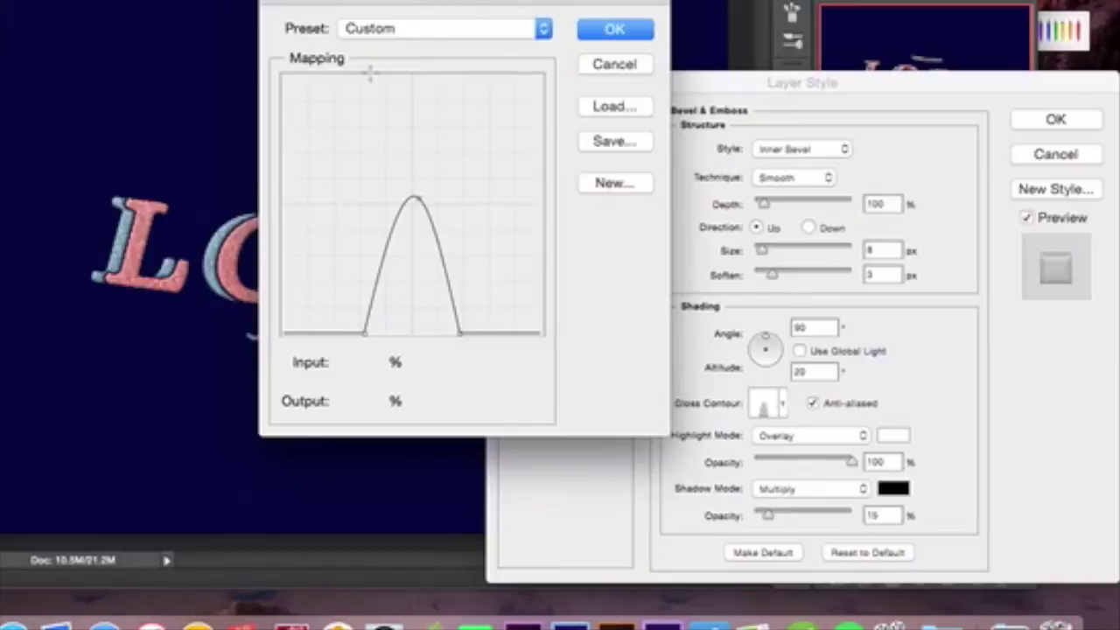
left_click(418, 197)
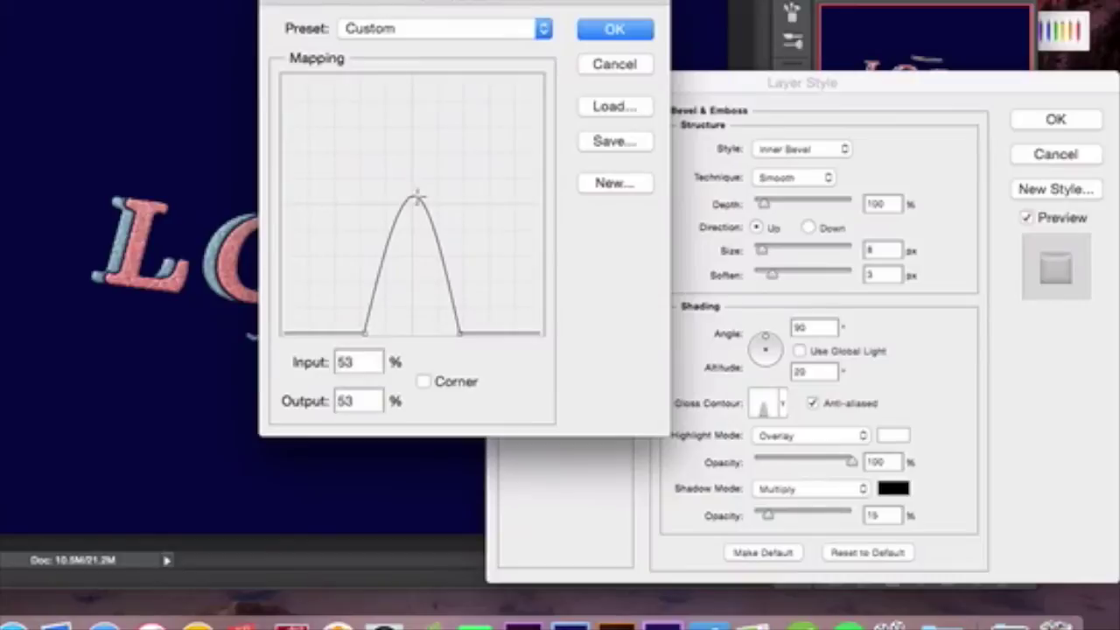
left_click(616, 28)
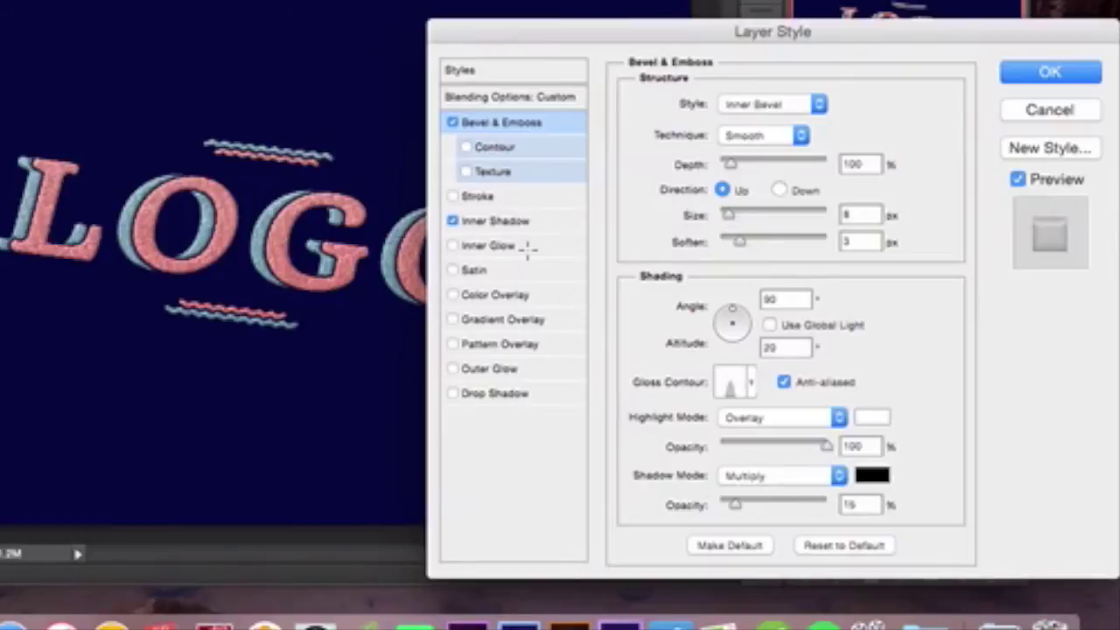
- Check the Inner Shadow settings of Logo 2, accept its layer style and make the Logo 2 layer visible
left_click(526, 213)
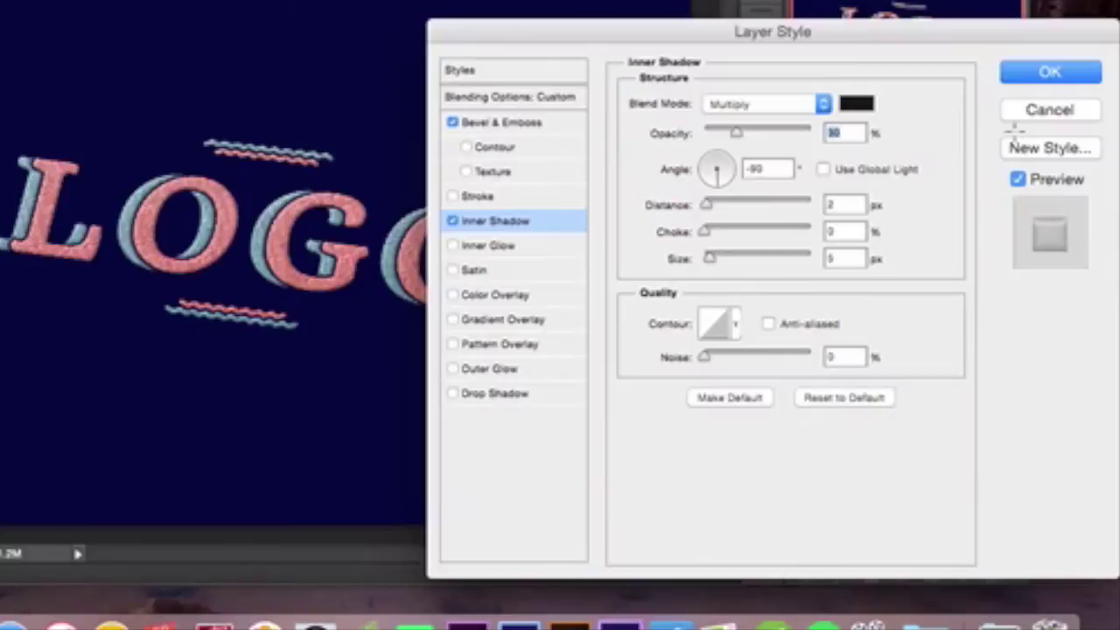
left_click(1049, 72)
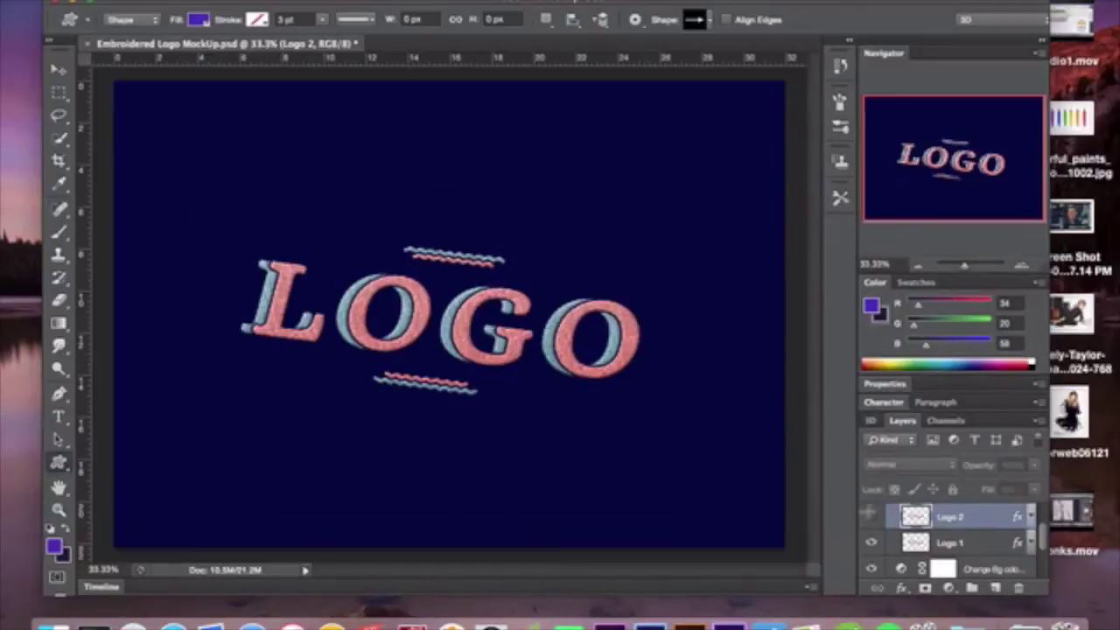
left_click(872, 517)
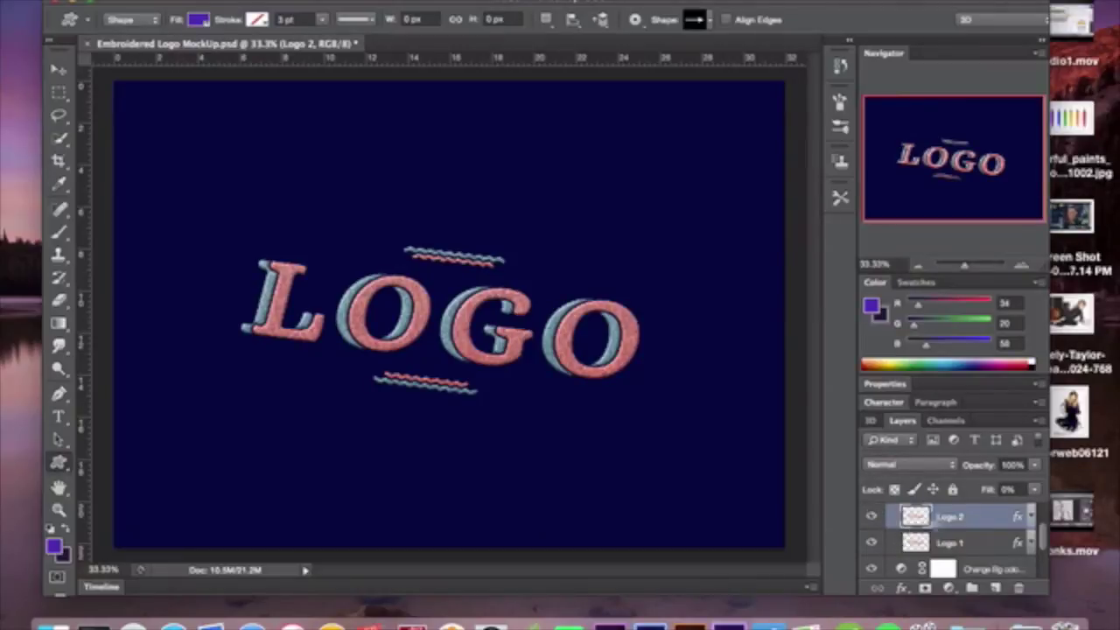
- Examine the Bevel & Emboss settings in the layer style of Logo 3, and collapse the Effect group
scroll(935, 523, "up", 3)
left_click(973, 535)
double_click(973, 535)
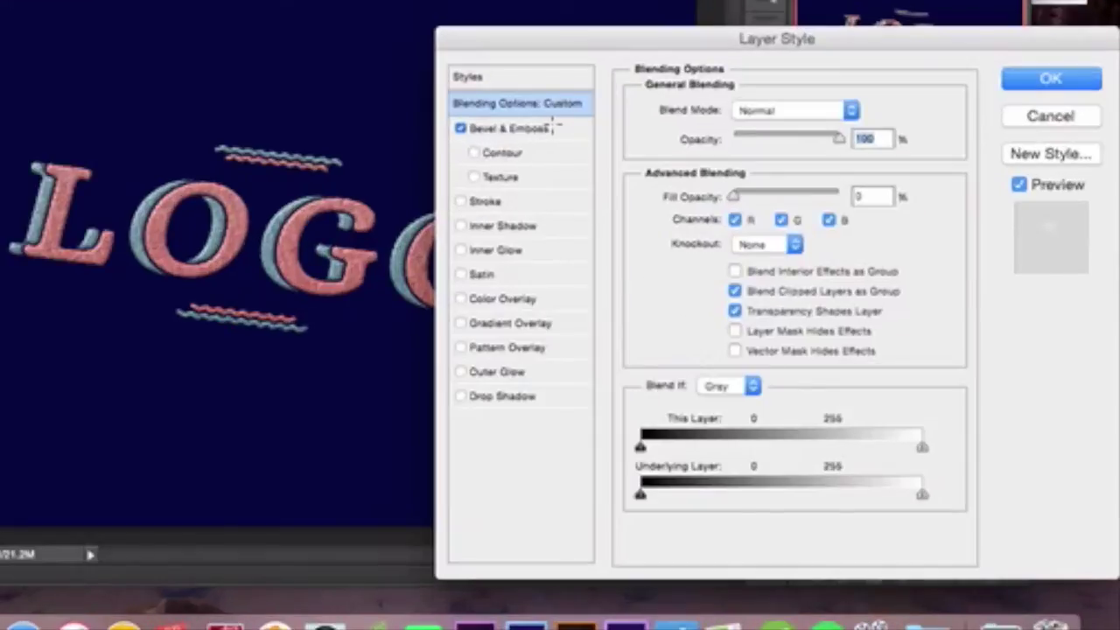
left_click(552, 128)
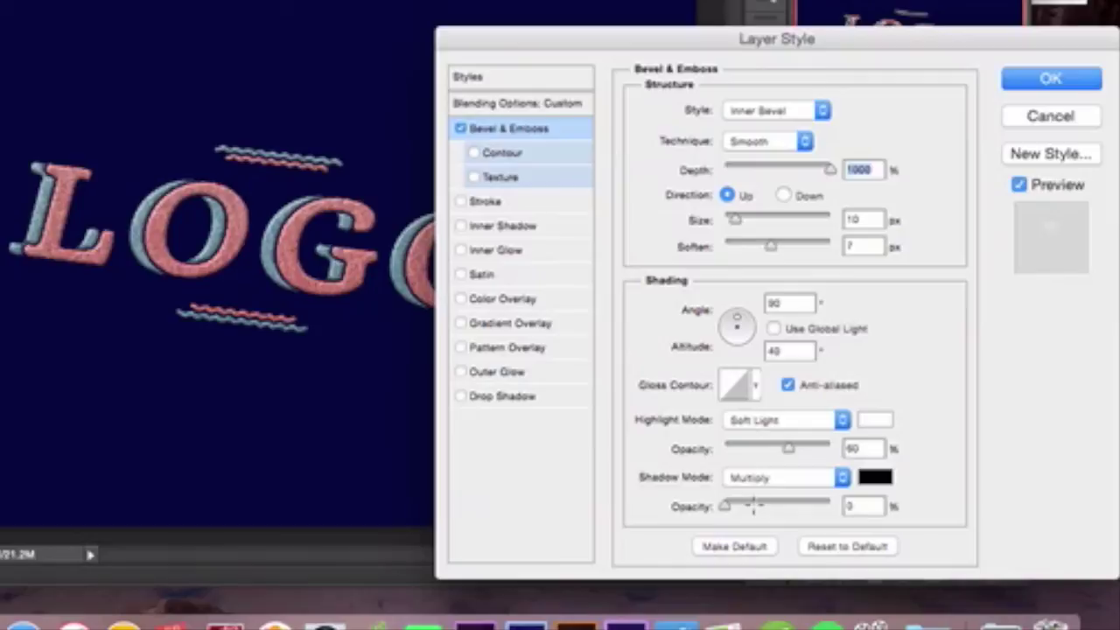
left_click(1050, 81)
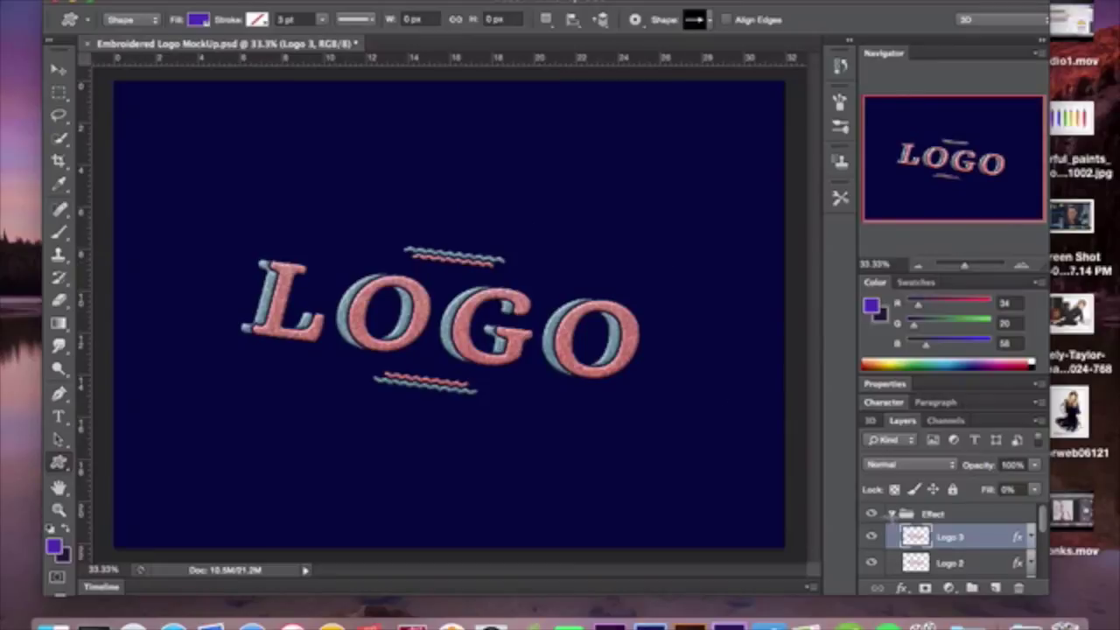
left_click(892, 514)
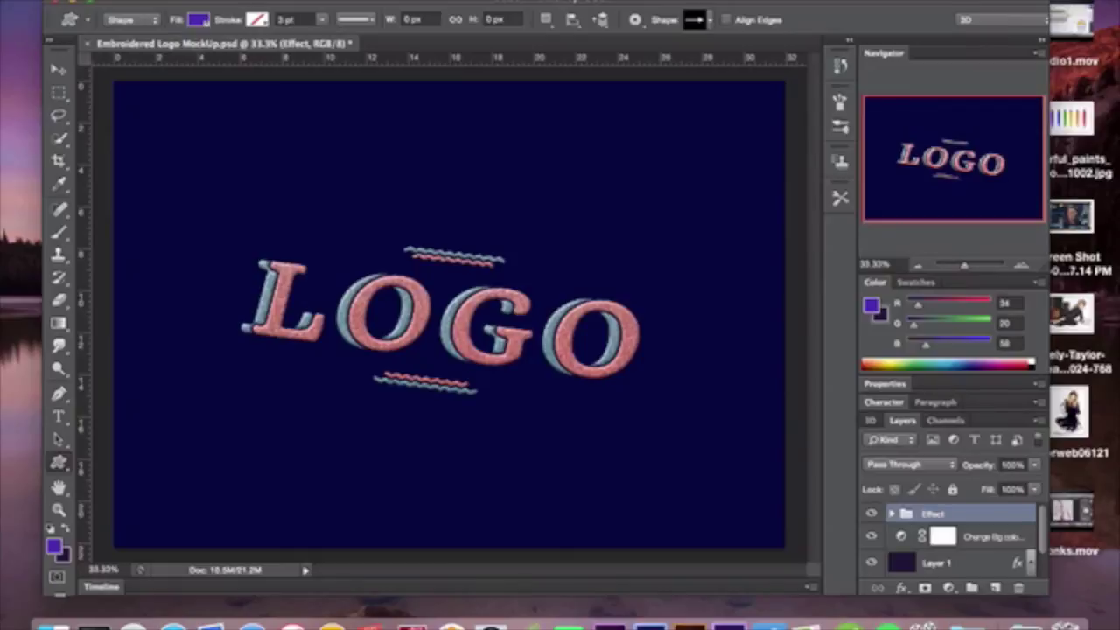
left_click(638, 0)
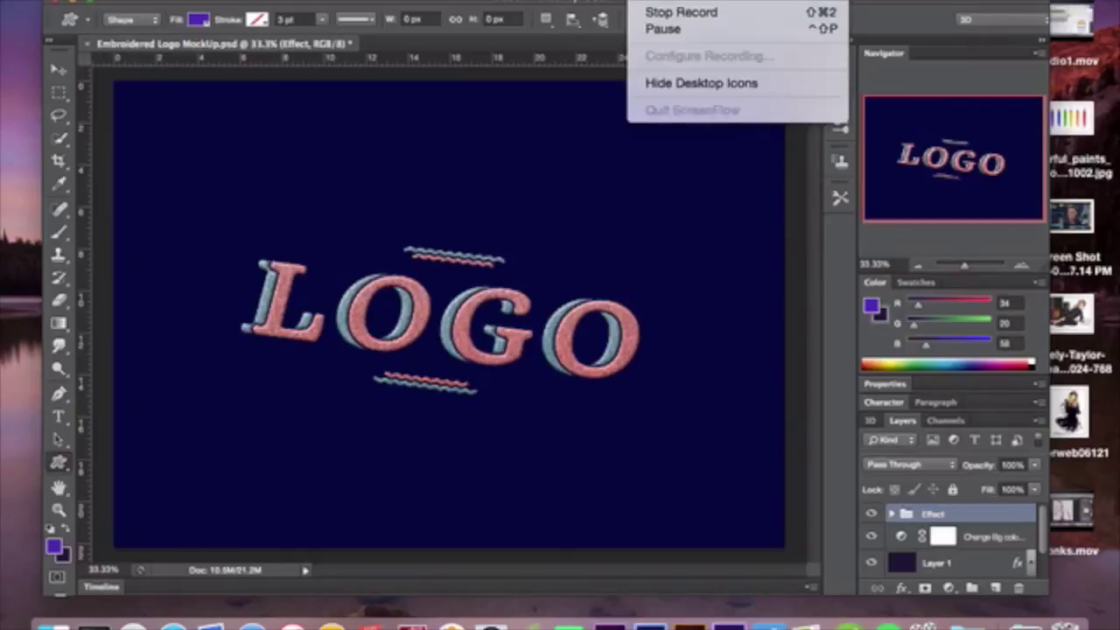
left_click(728, 12)
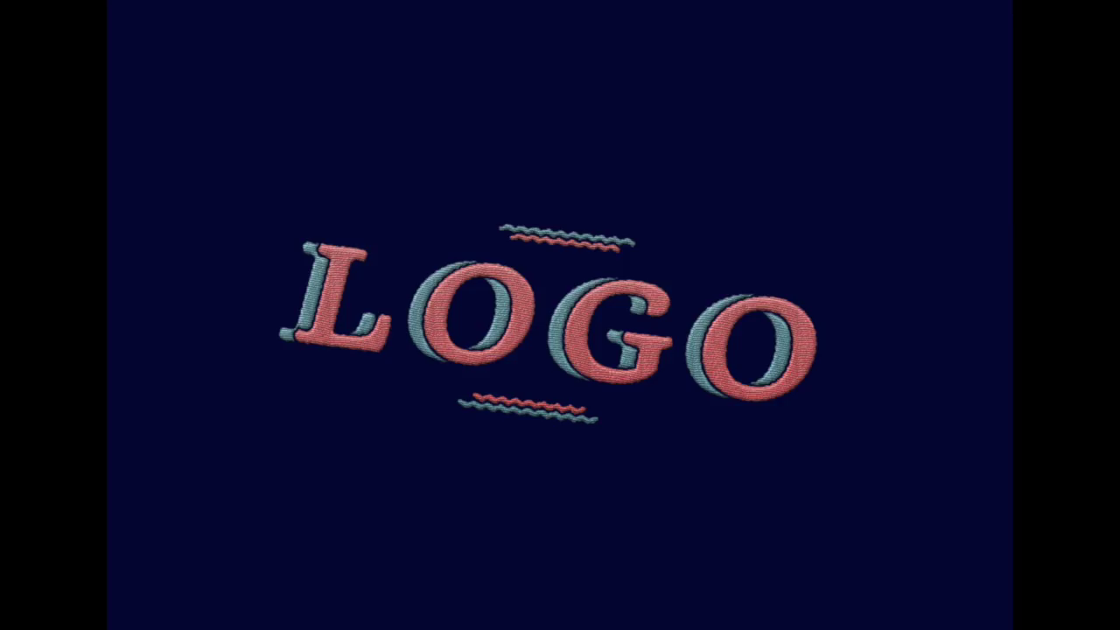